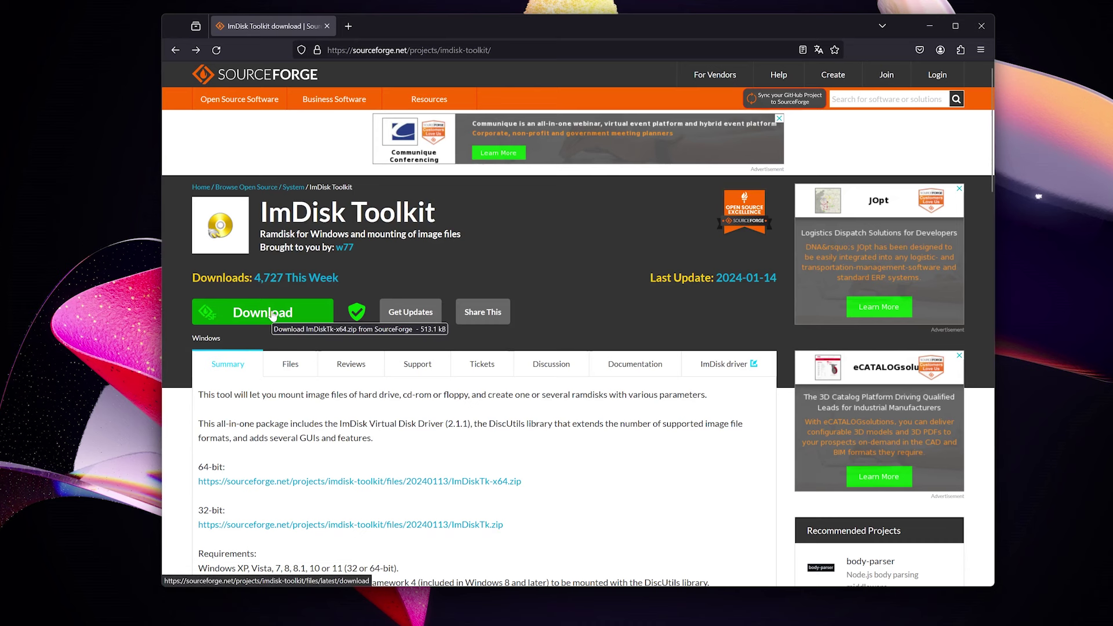
- Download the ImDisk Toolkit and open the ImDiskTk20240113 folder inside the extracted ImDiskTk-x64 folder in File Explorer
left_click(272, 315)
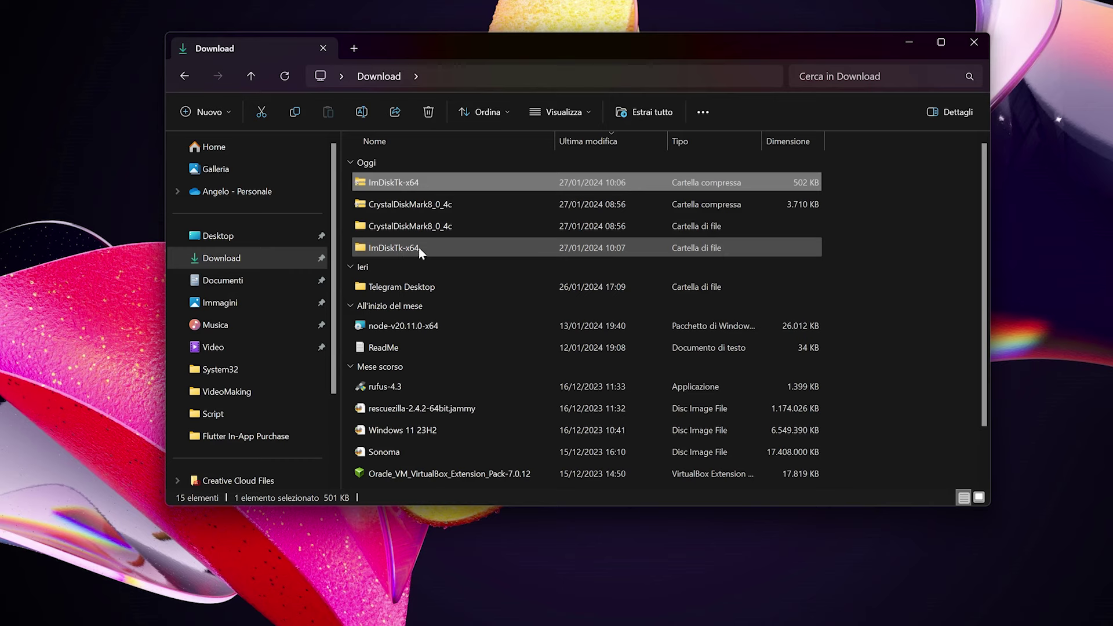
double_click(418, 247)
double_click(413, 185)
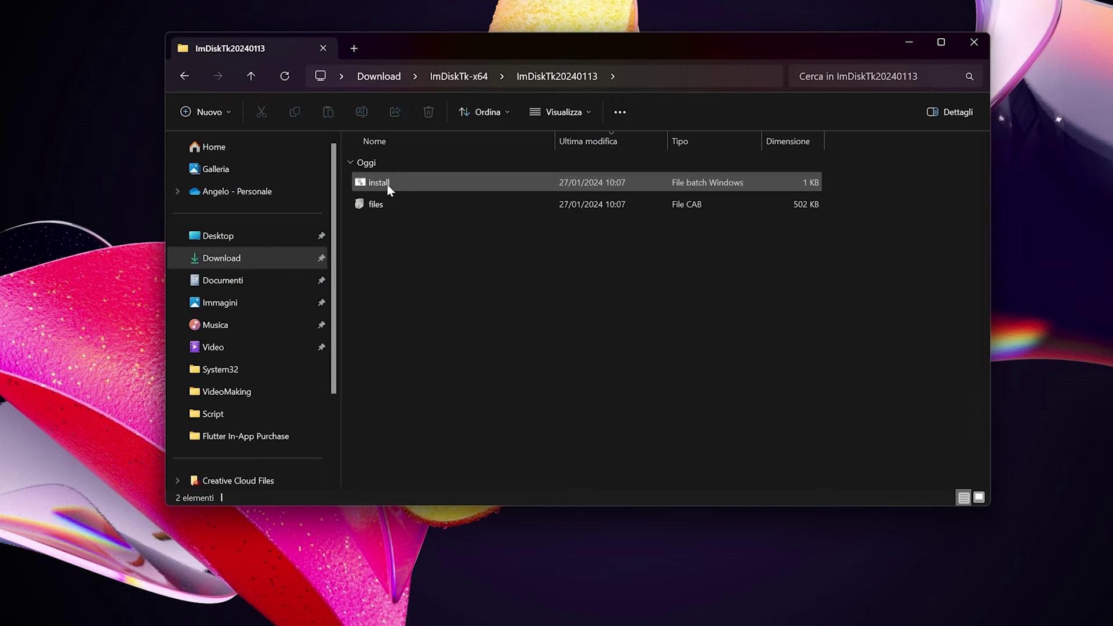
- Unblock the install batch file through its file properties and apply the change
right_click(388, 186)
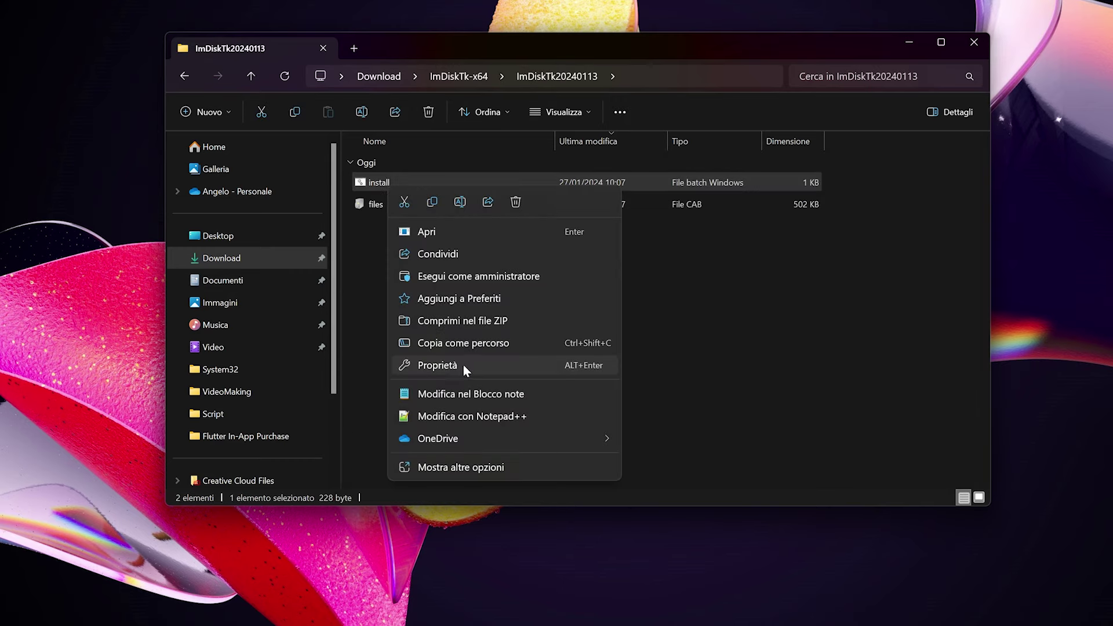
left_click(476, 363)
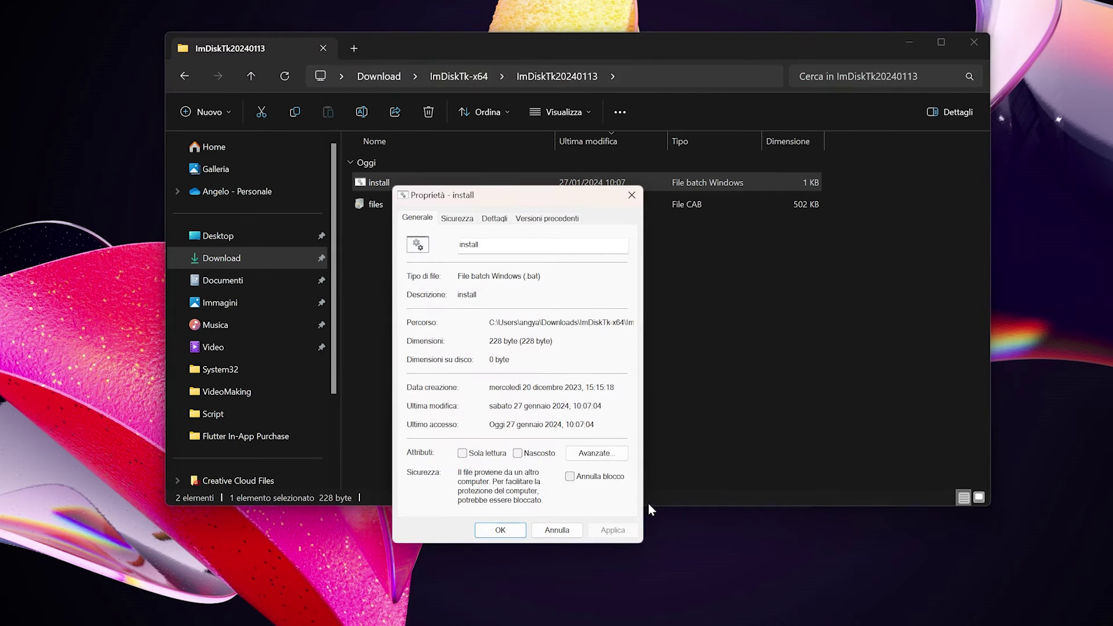
left_click(569, 476)
left_click(613, 530)
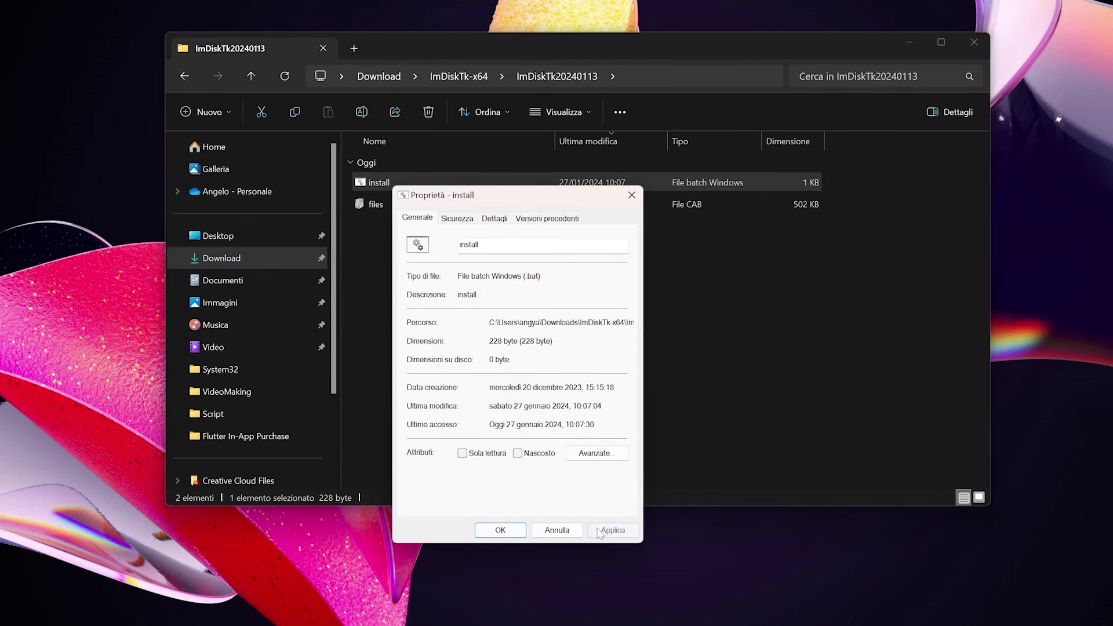
left_click(499, 530)
left_click(479, 371)
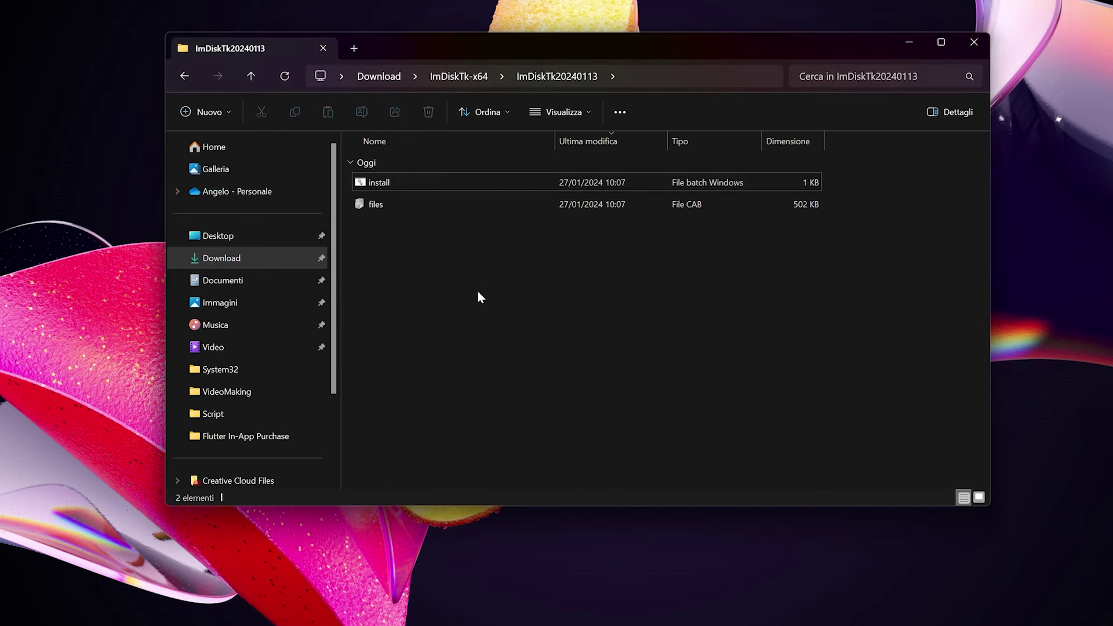
- Run the install batch file and install ImDisk Toolkit to C:\Program Files\ImDisk with the preselected components and options
double_click(380, 183)
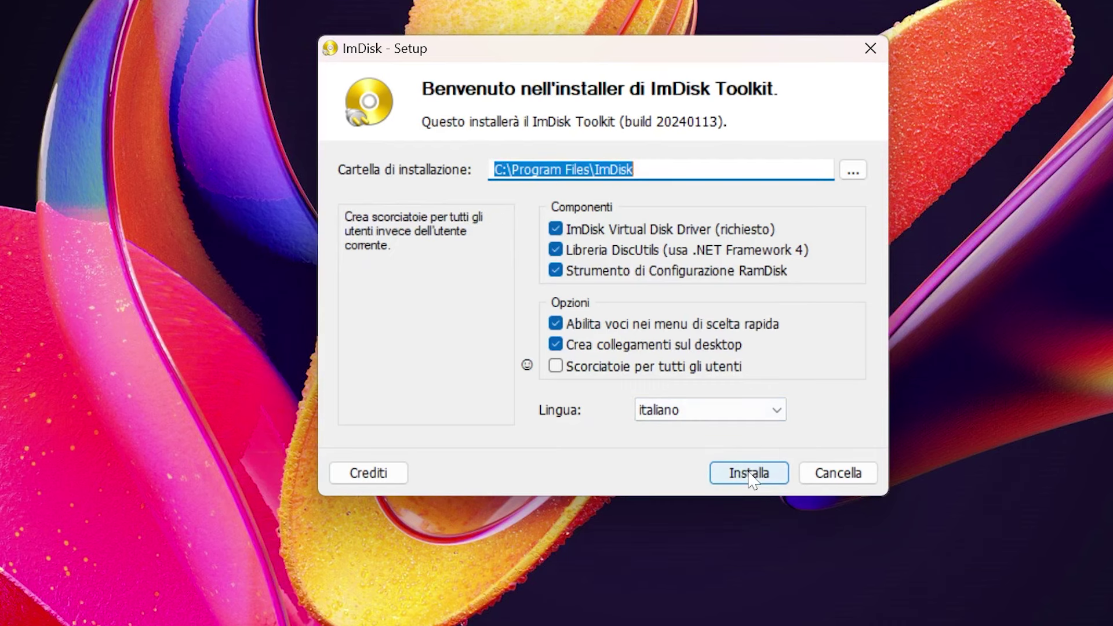
left_click(786, 471)
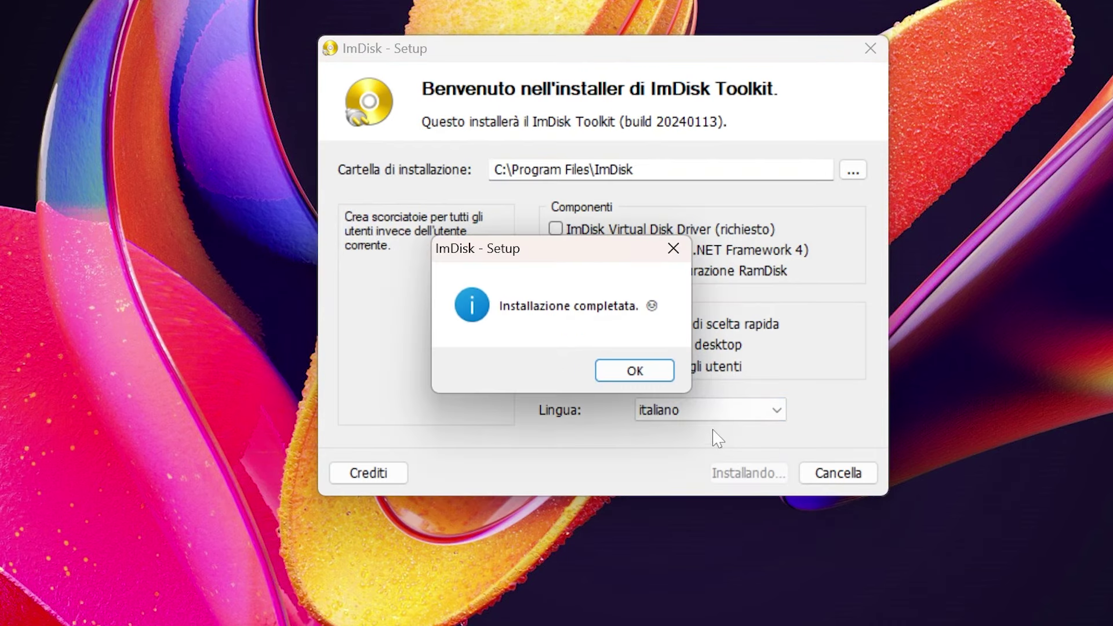
left_click(658, 374)
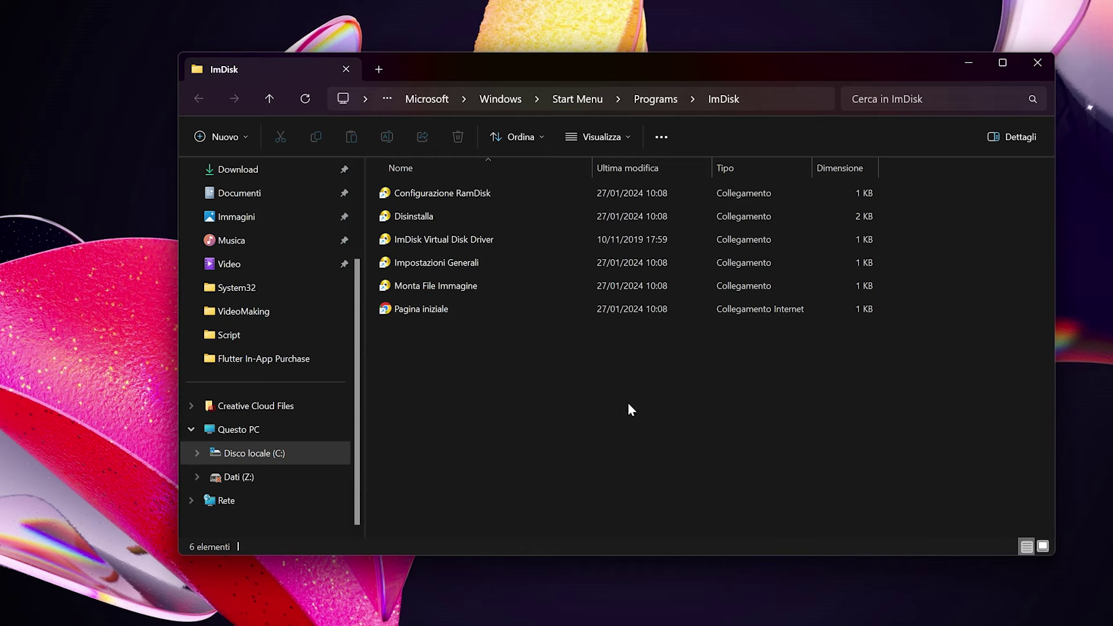
- Examine the installed ImDisk shortcuts, including Configurazione RamDisk, ImDisk Virtual Disk Driver, Impostazioni Generali and Monta File Immagine
left_click(491, 195)
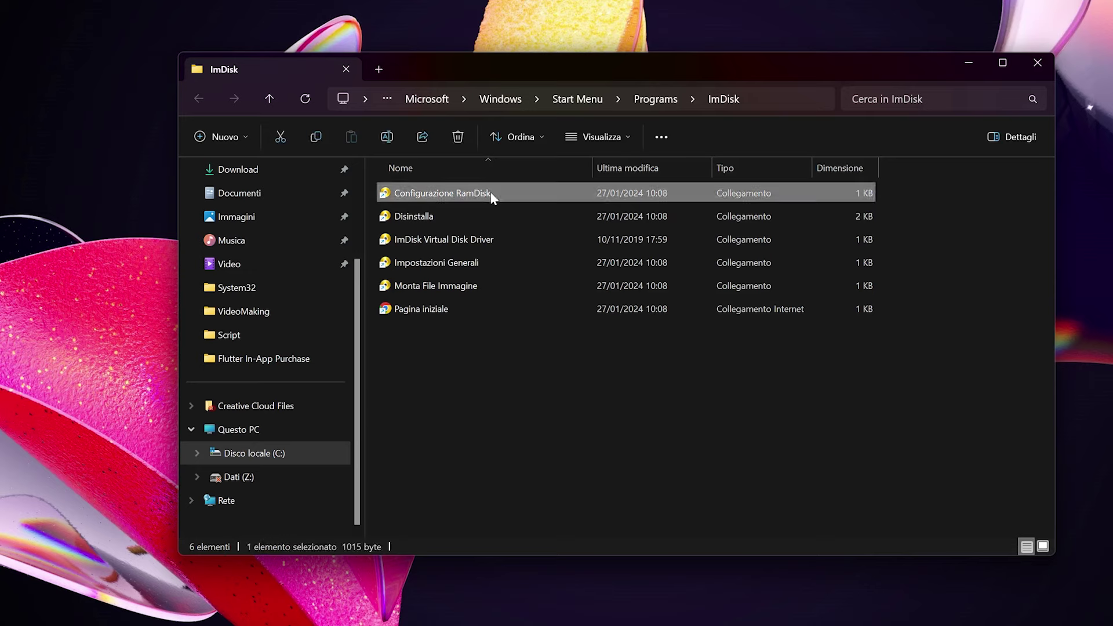
left_click(492, 241)
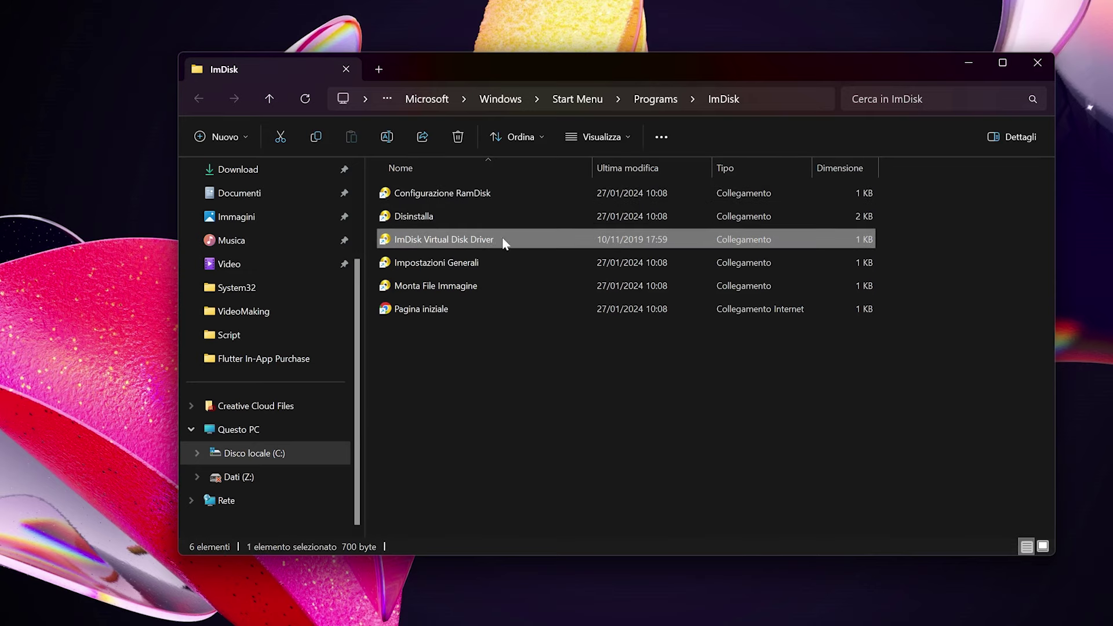
left_click(480, 258)
left_click(494, 286)
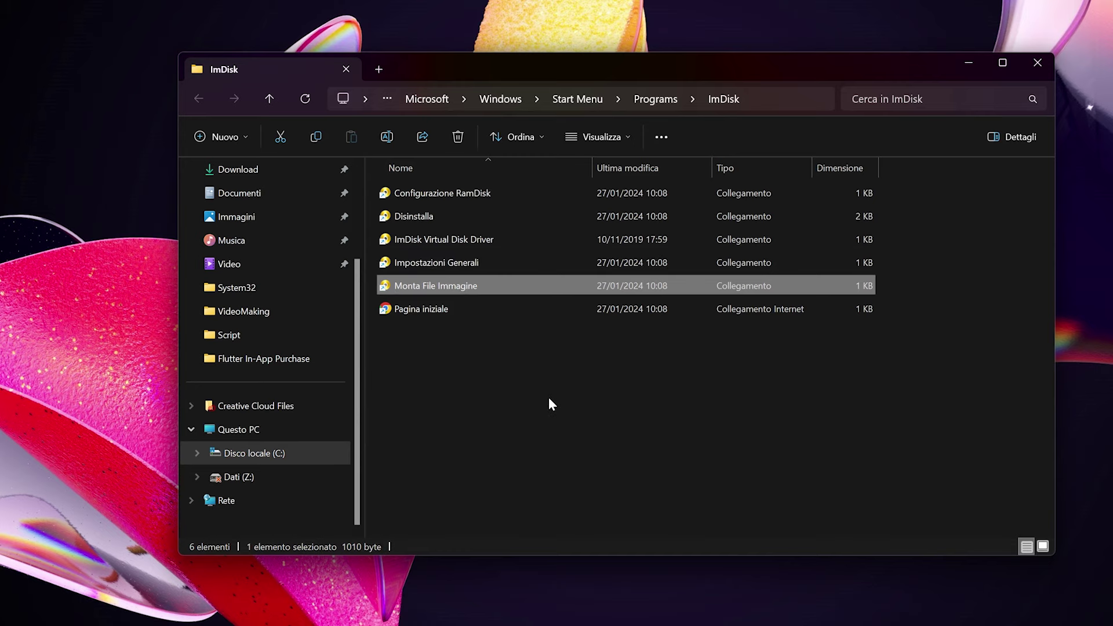
left_click(540, 241)
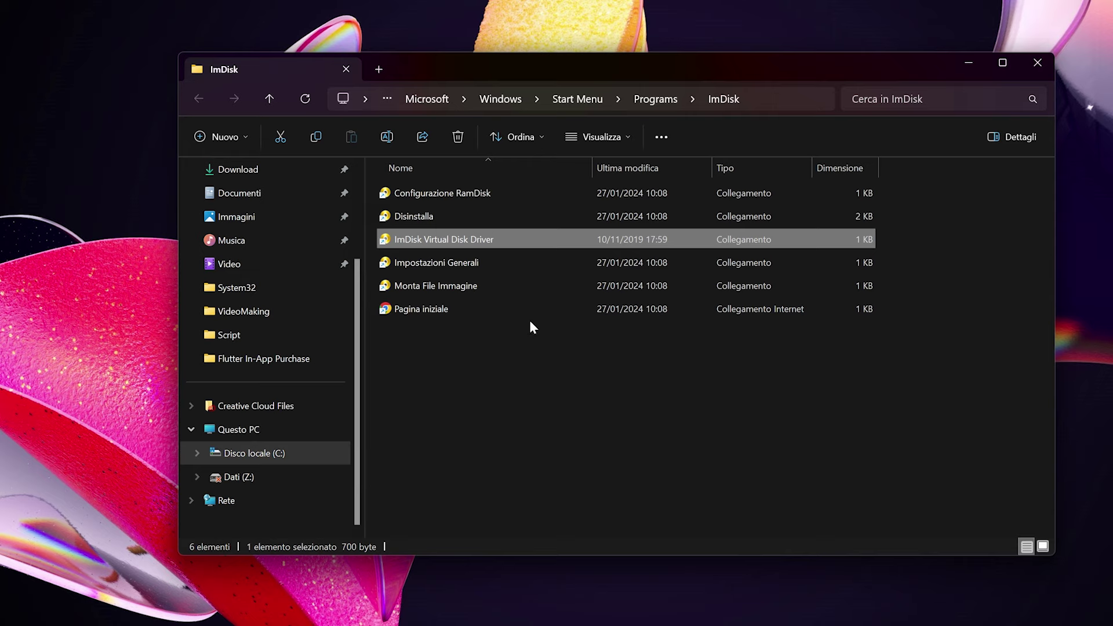
mouse_move(496, 239)
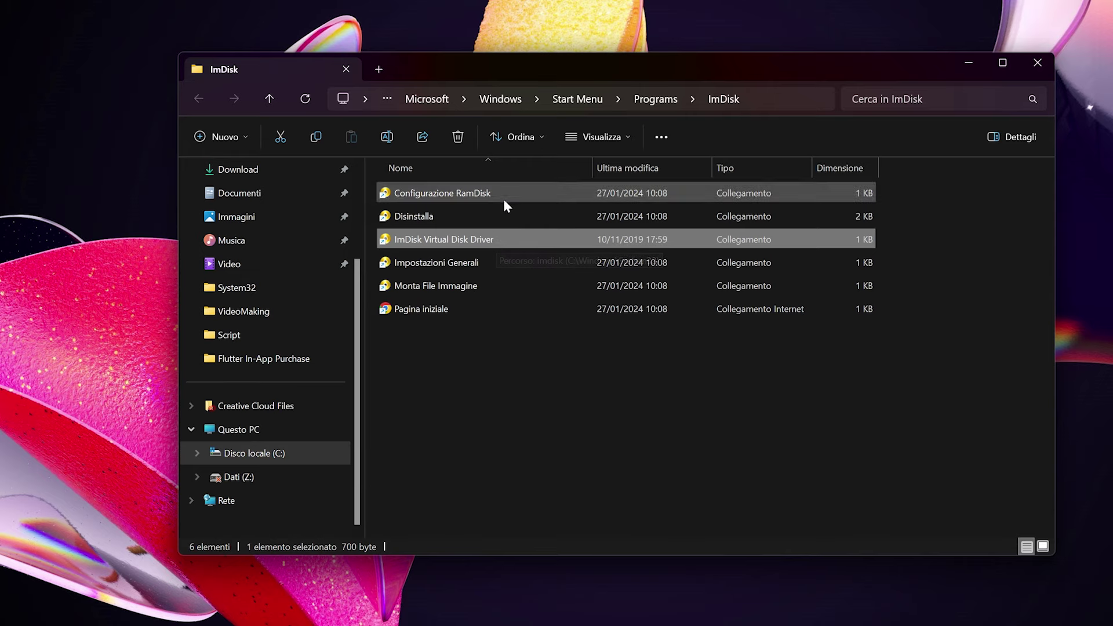
mouse_move(508, 198)
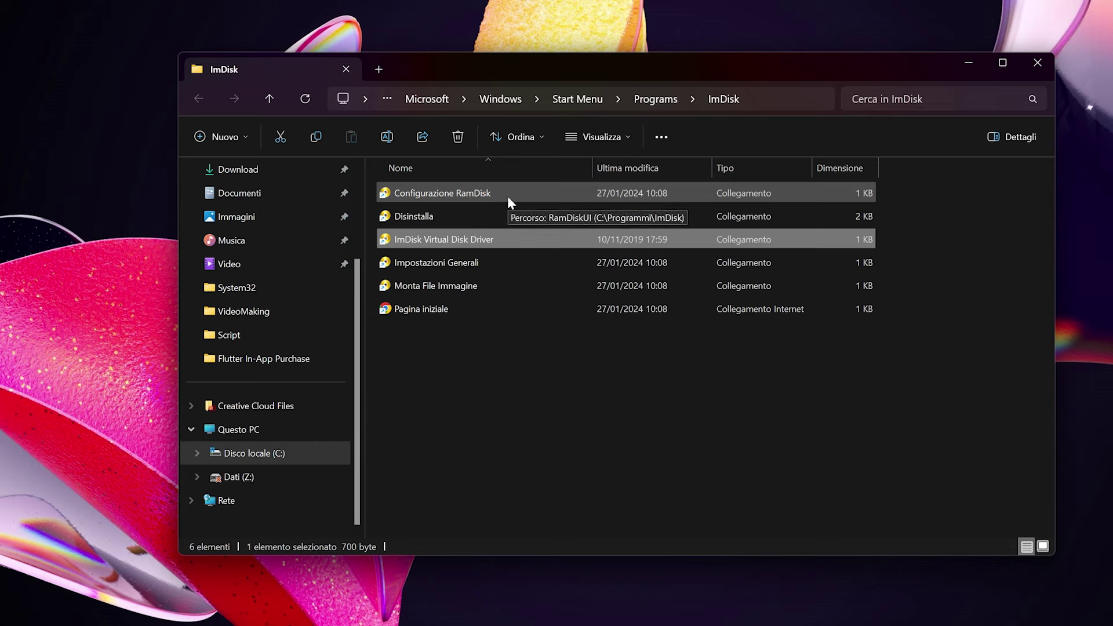
left_click(508, 198)
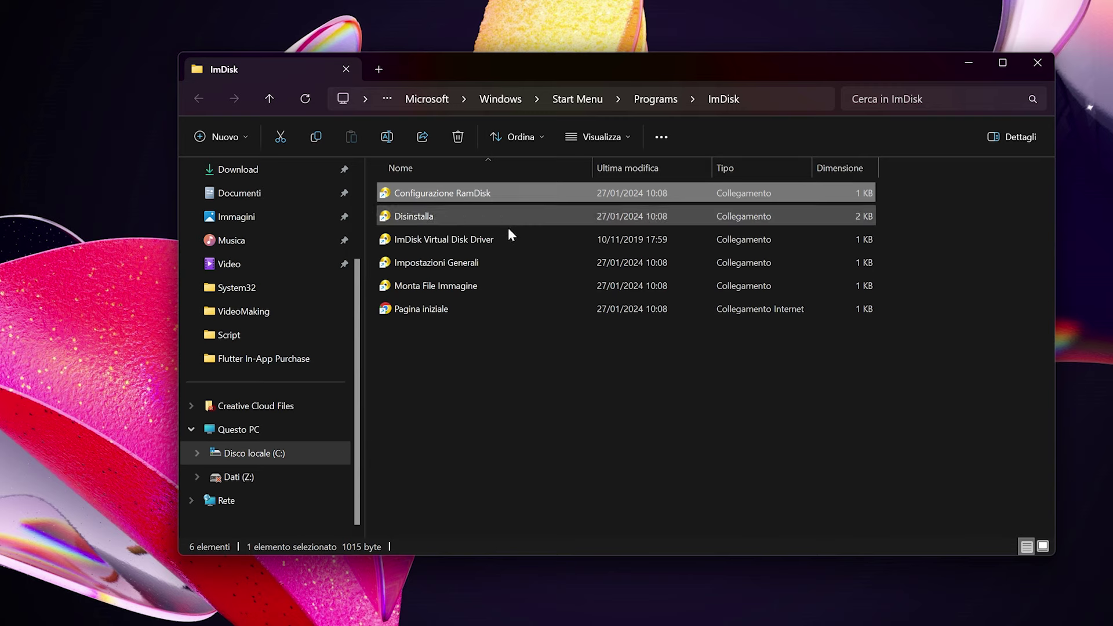
left_click(506, 285)
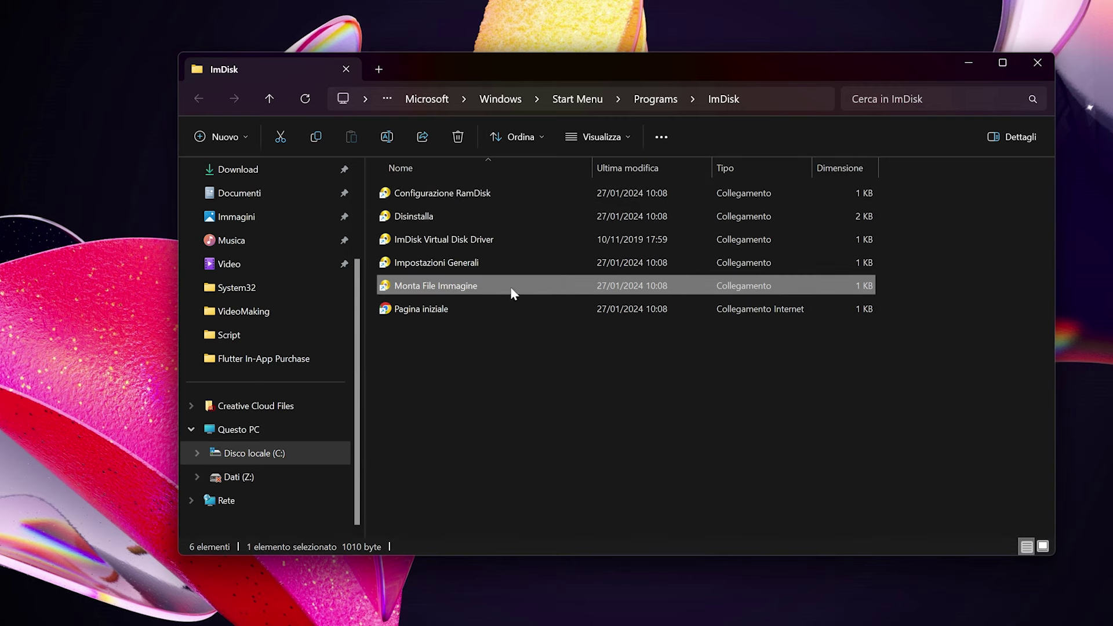
left_click(527, 403)
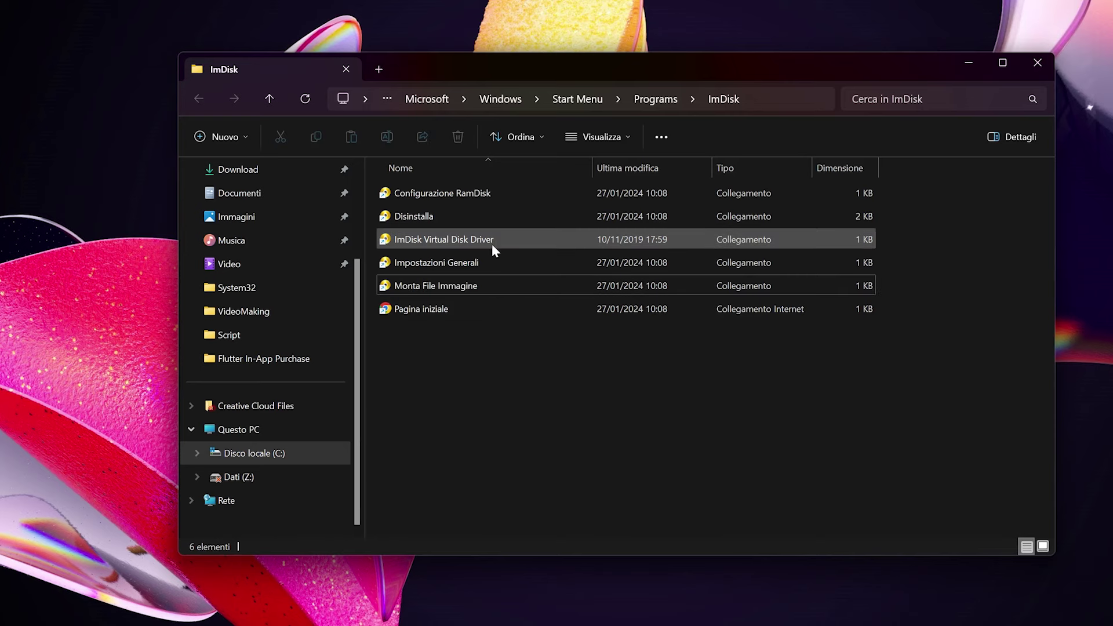
- Open ImDisk Virtual Disk Driver and mount a new 40-gigabyte virtual disk as drive D with device type Auto and no image file
double_click(492, 242)
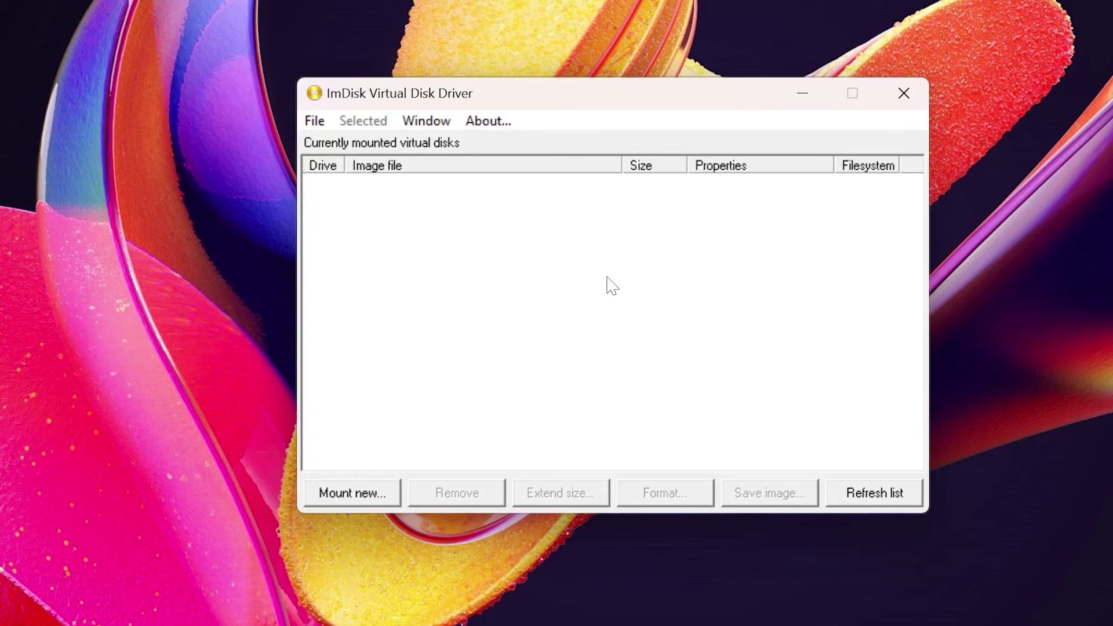
left_click(391, 497)
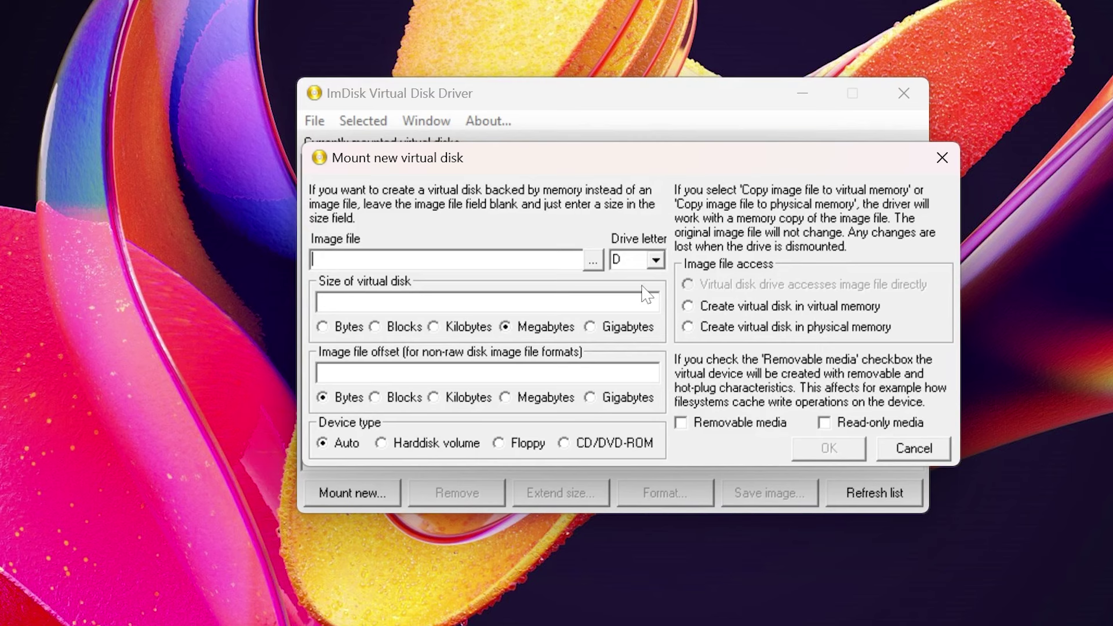
left_click(661, 265)
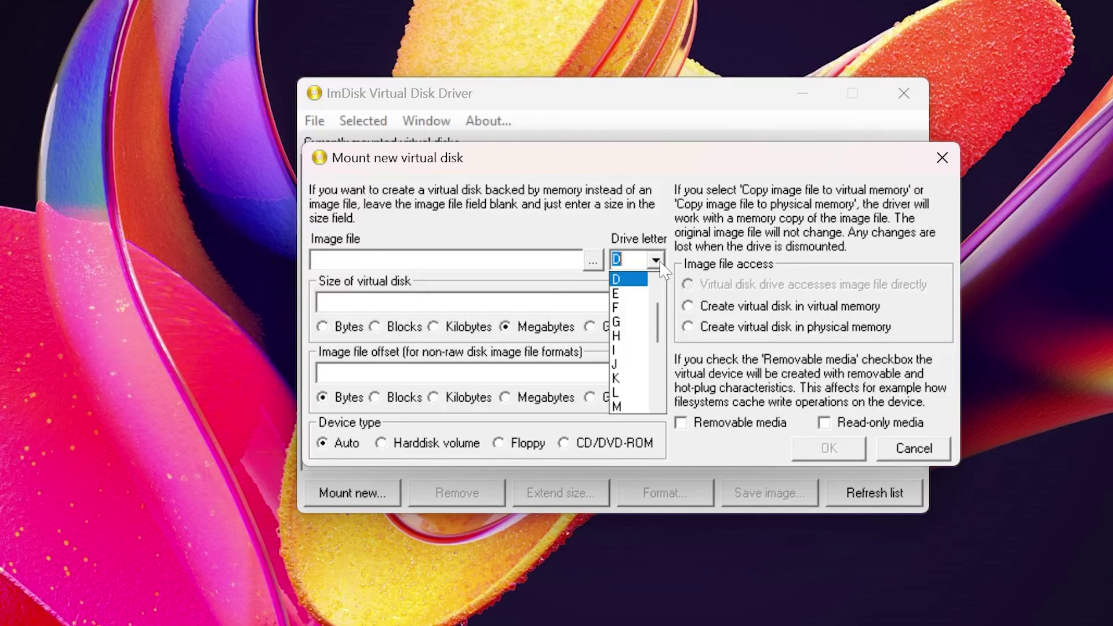
left_click(318, 301)
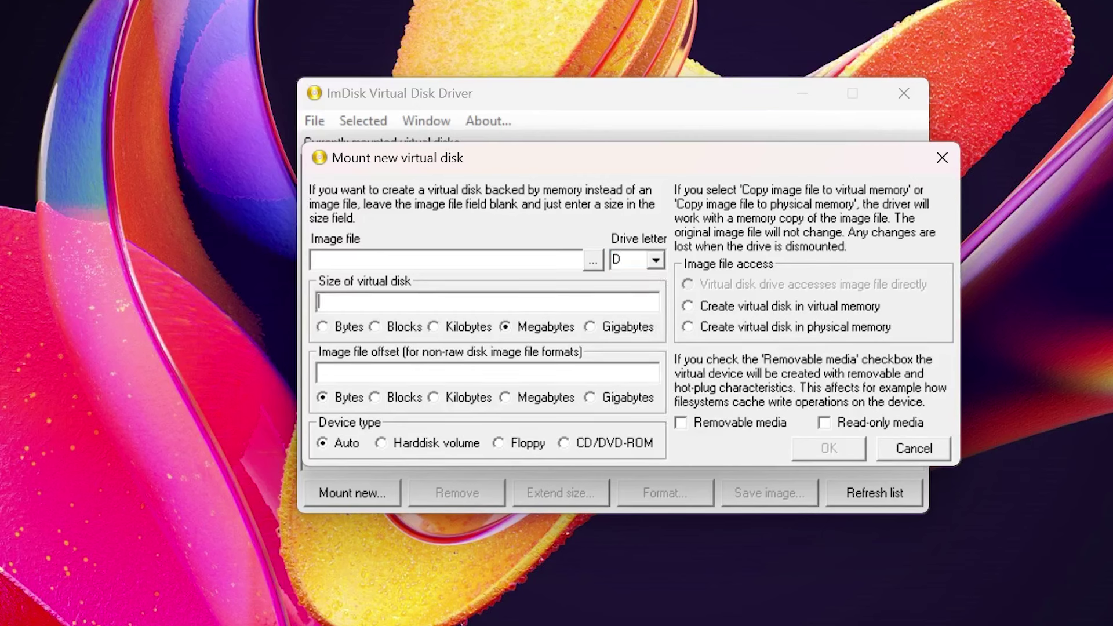
left_click(590, 327)
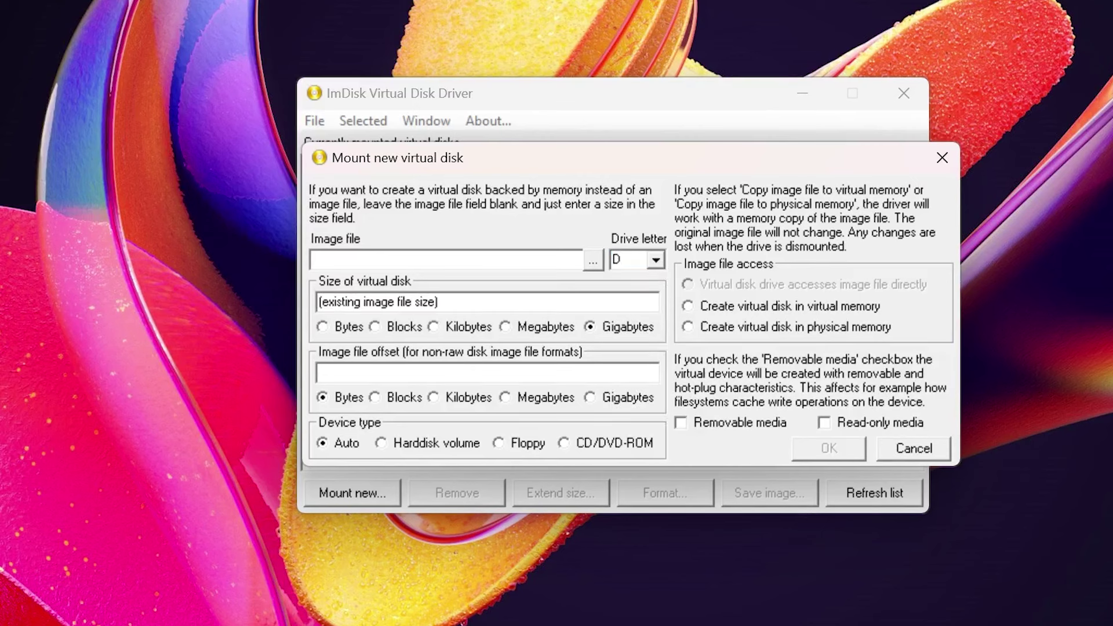
left_click(319, 301)
type("40")
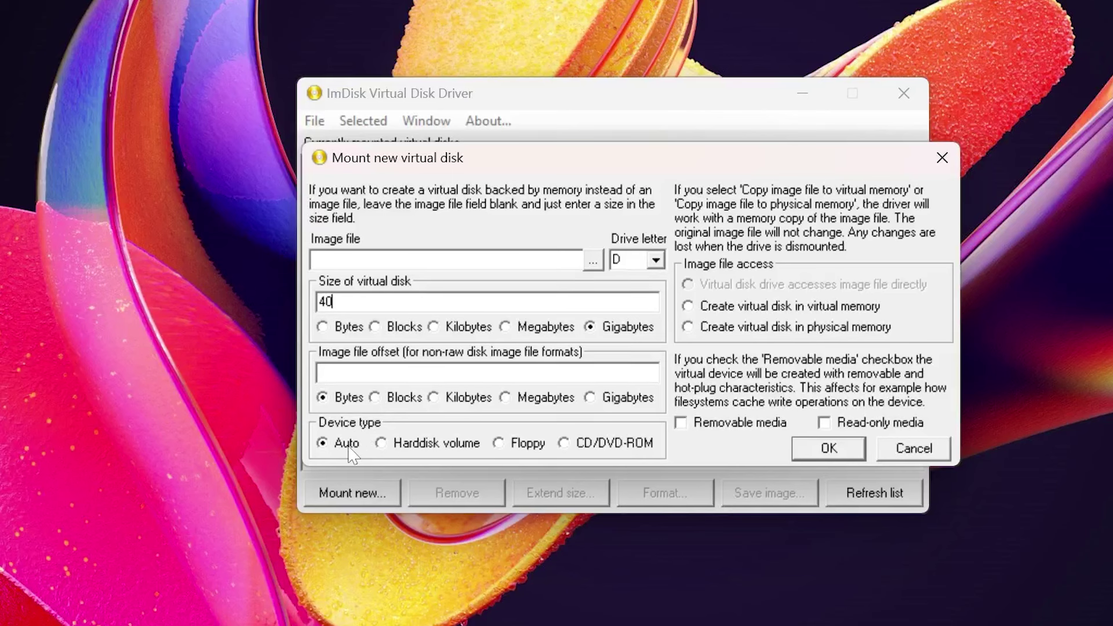
left_click(459, 449)
left_click(852, 452)
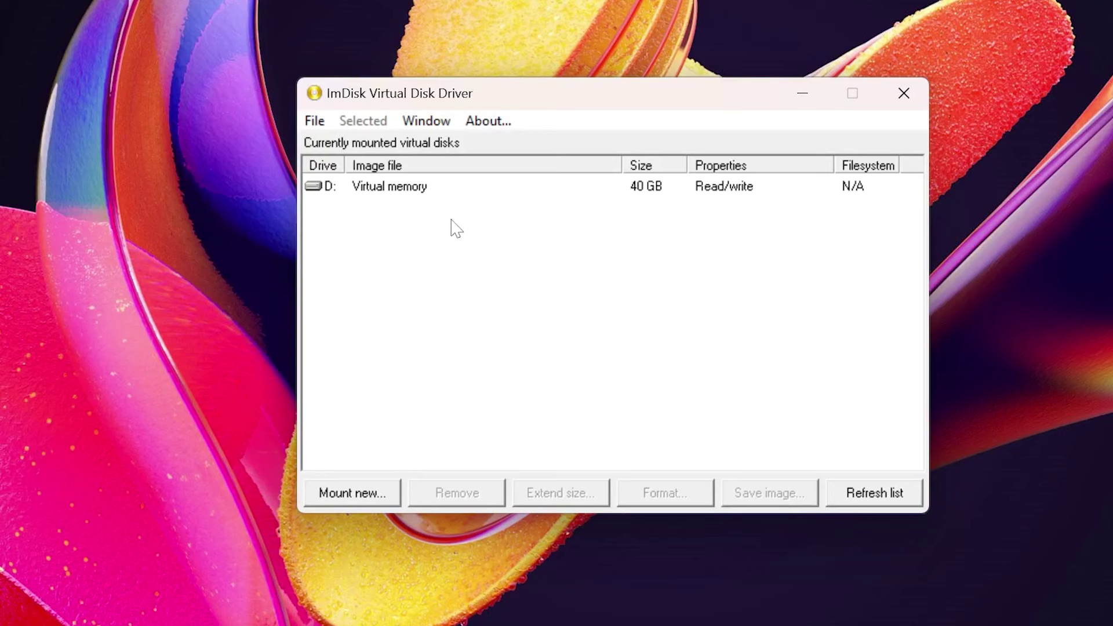
left_click(415, 190)
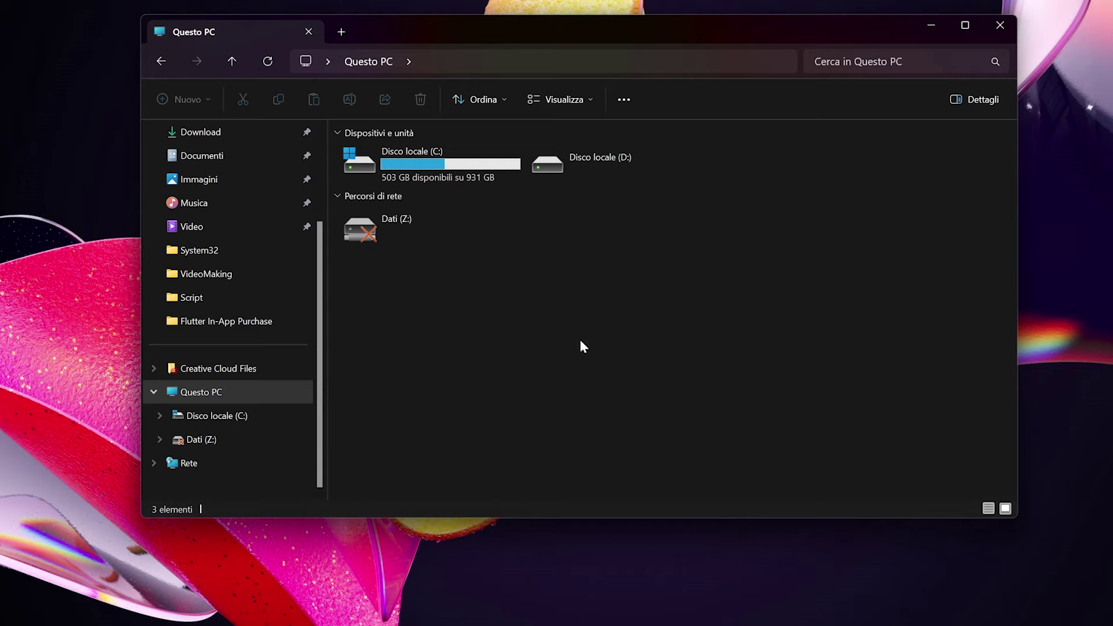
- In File Explorer, quick-format local disk D: as NTFS with a 4096-byte allocation unit and the volume label RAMDisk
right_click(594, 166)
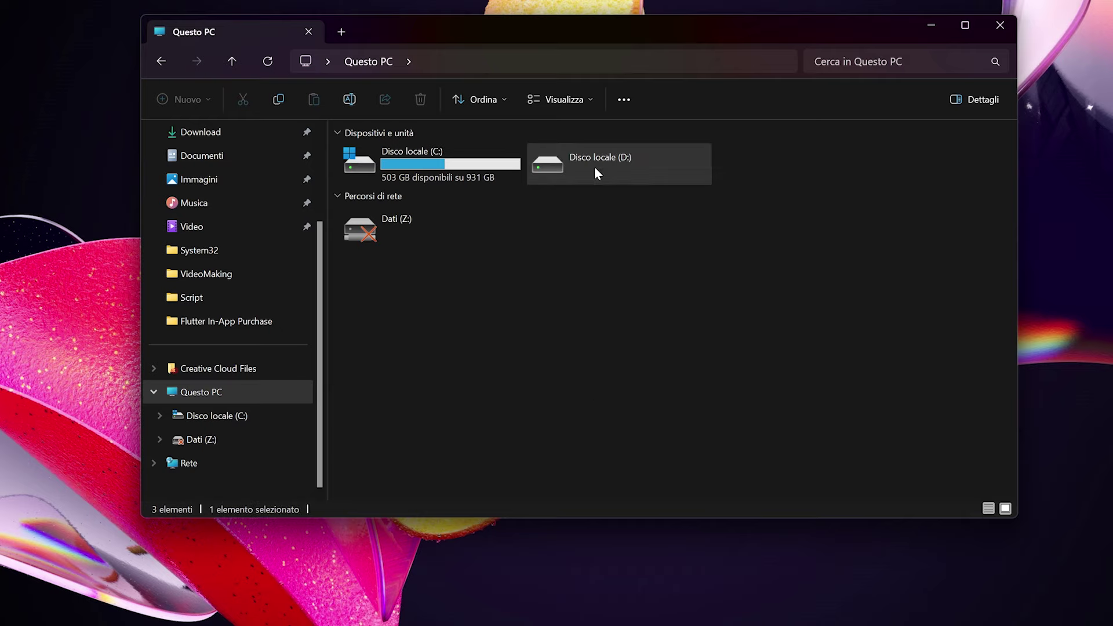
left_click(660, 287)
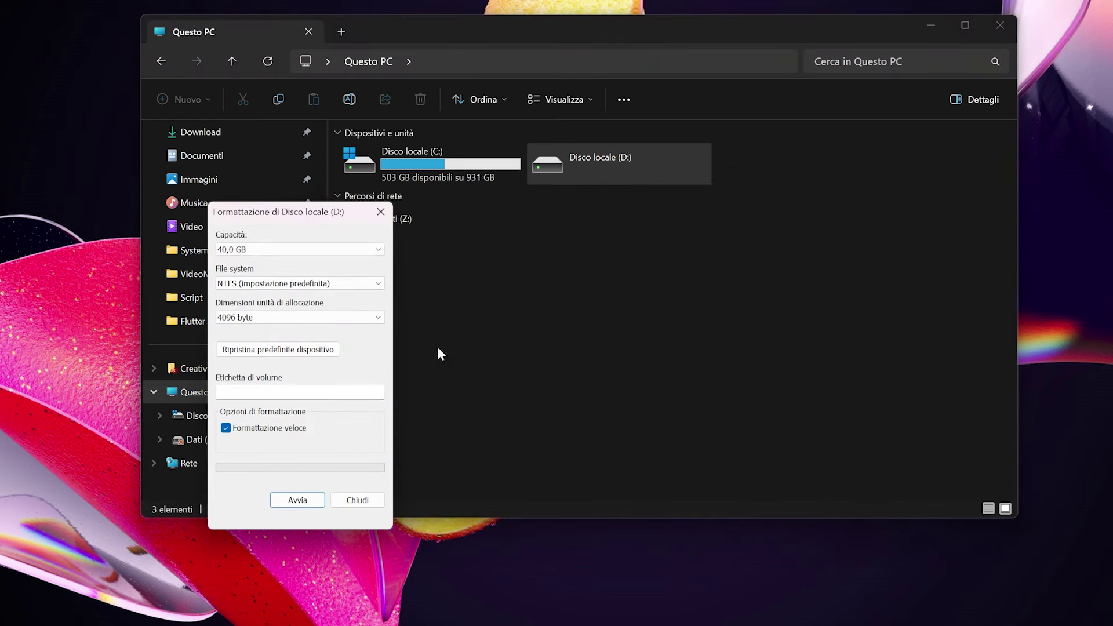
left_click(287, 392)
type("RAMDisk")
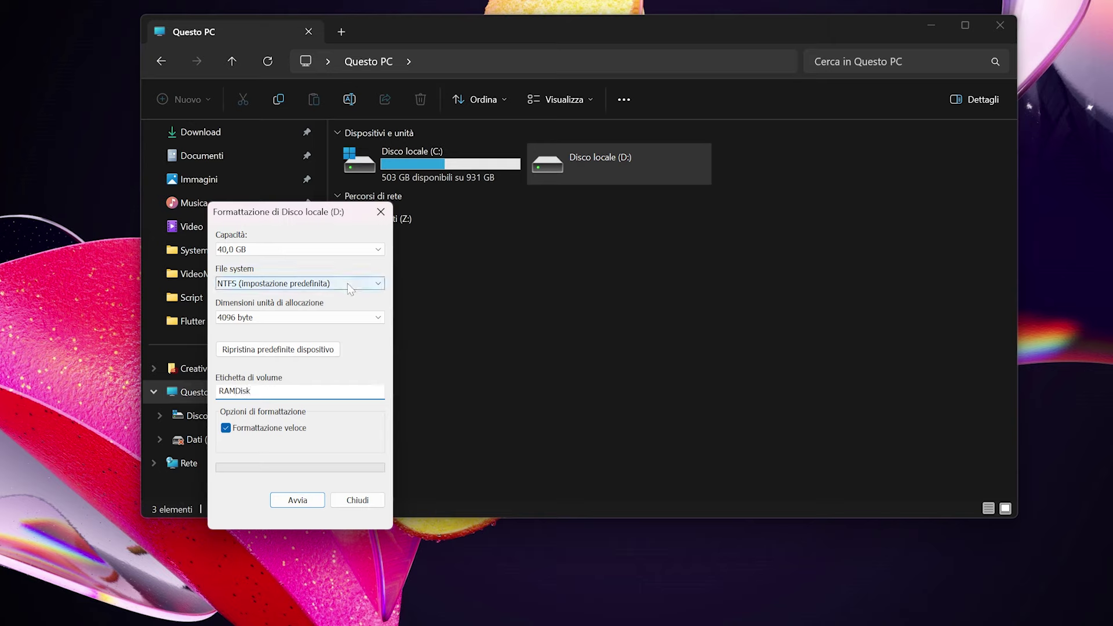
left_click(310, 502)
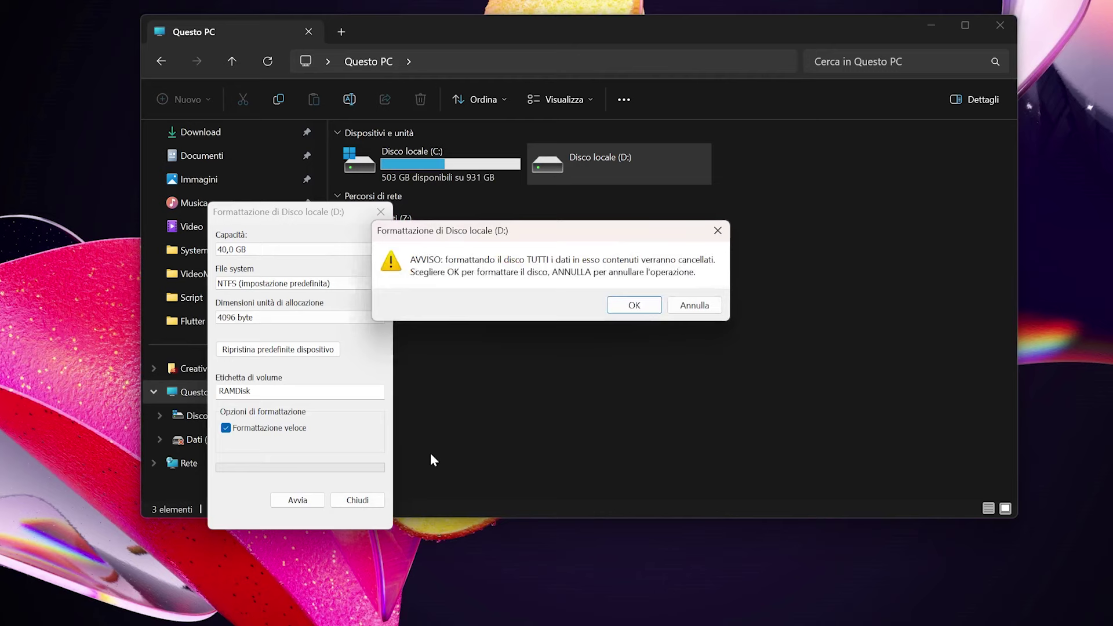
left_click(634, 305)
left_click(643, 298)
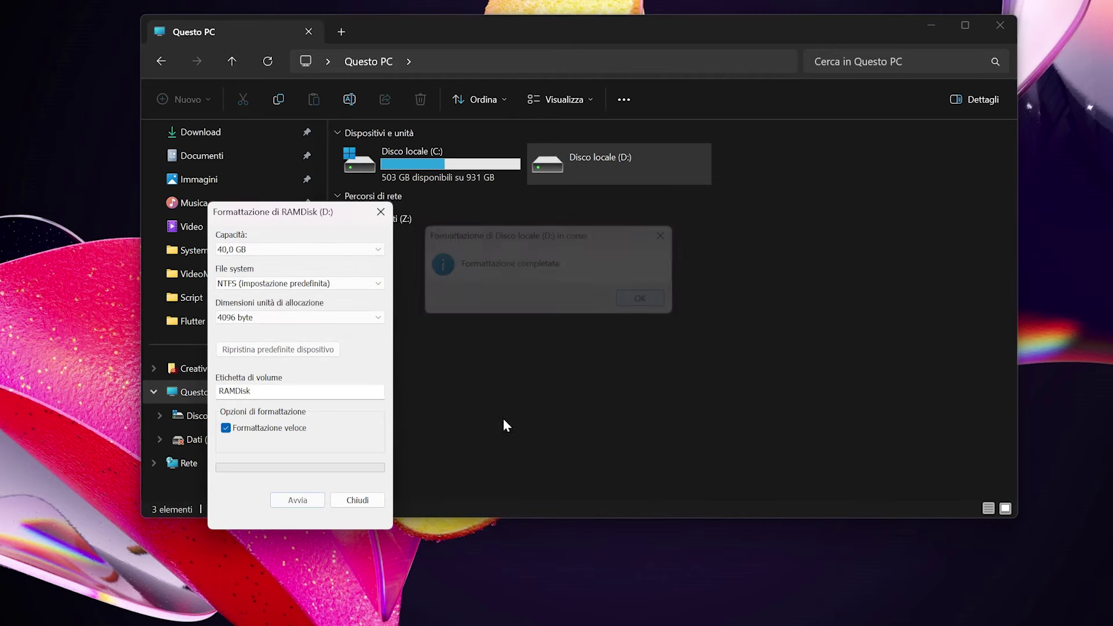
left_click(372, 501)
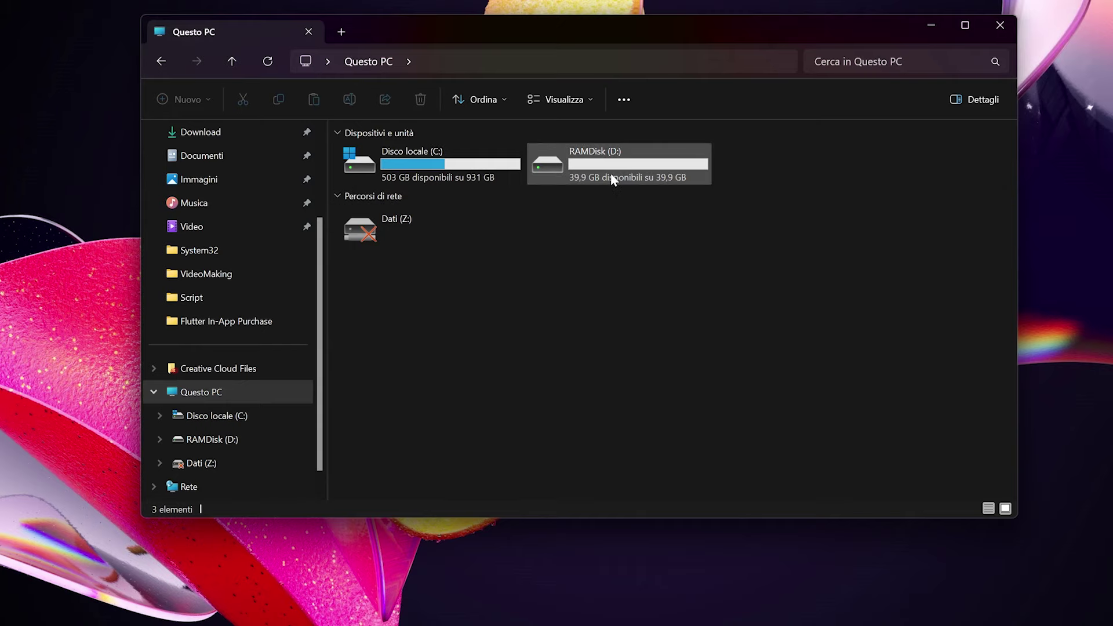
- Check the file system, capacity and free space in the properties of the RAMDisk (D:) drive
right_click(633, 170)
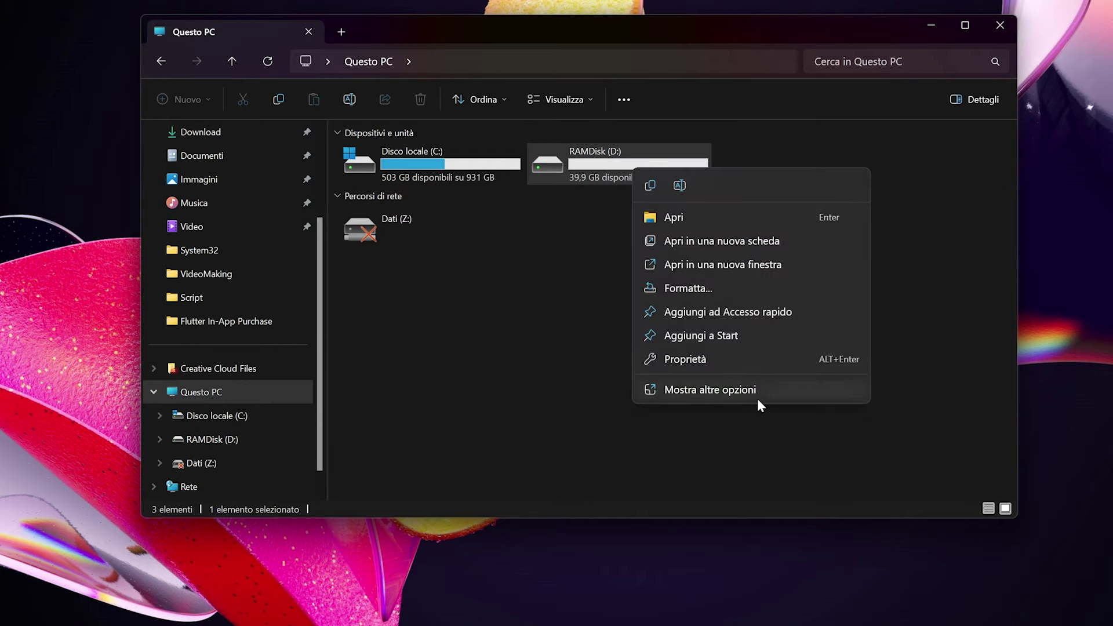
left_click(735, 360)
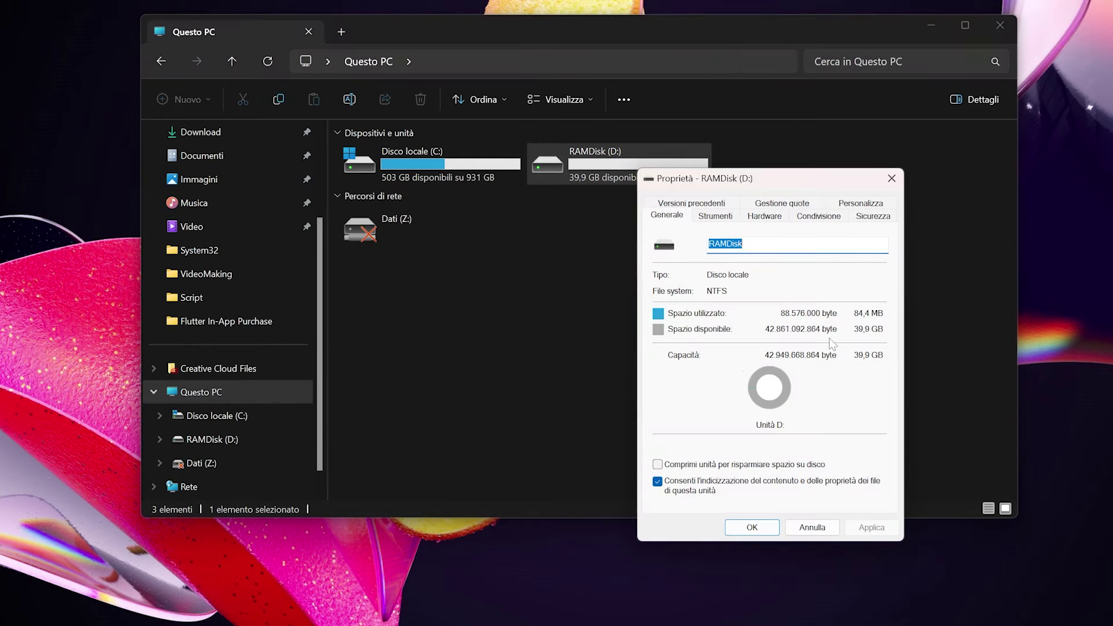
left_click(814, 525)
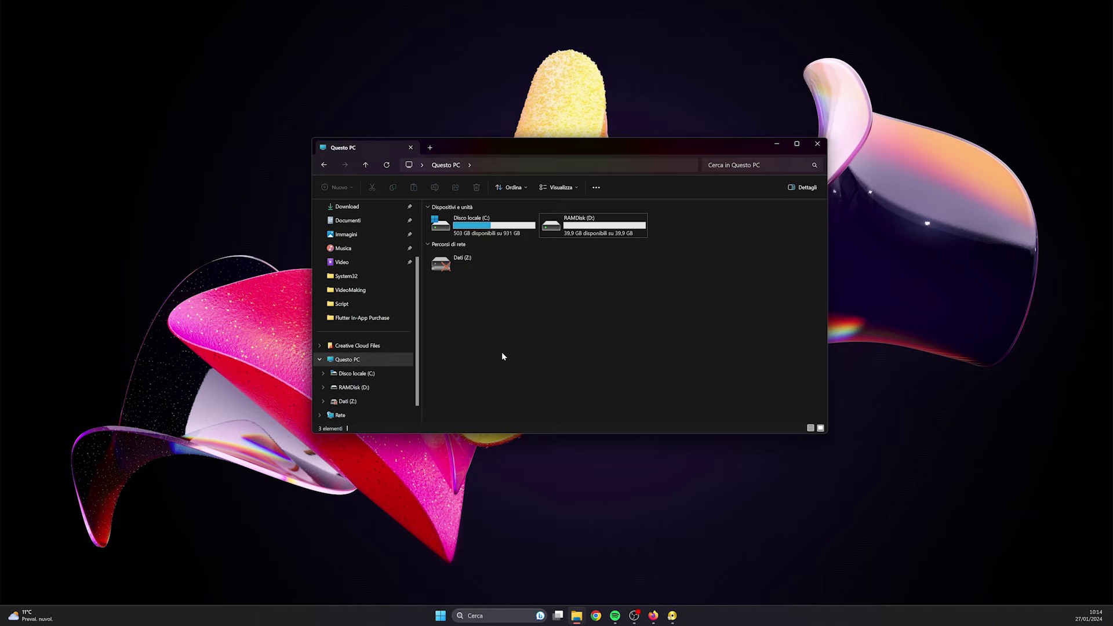
- Open Task Manager to monitor memory usage, and open the RAMDisk (D:) drive in File Explorer
right_click(440, 616)
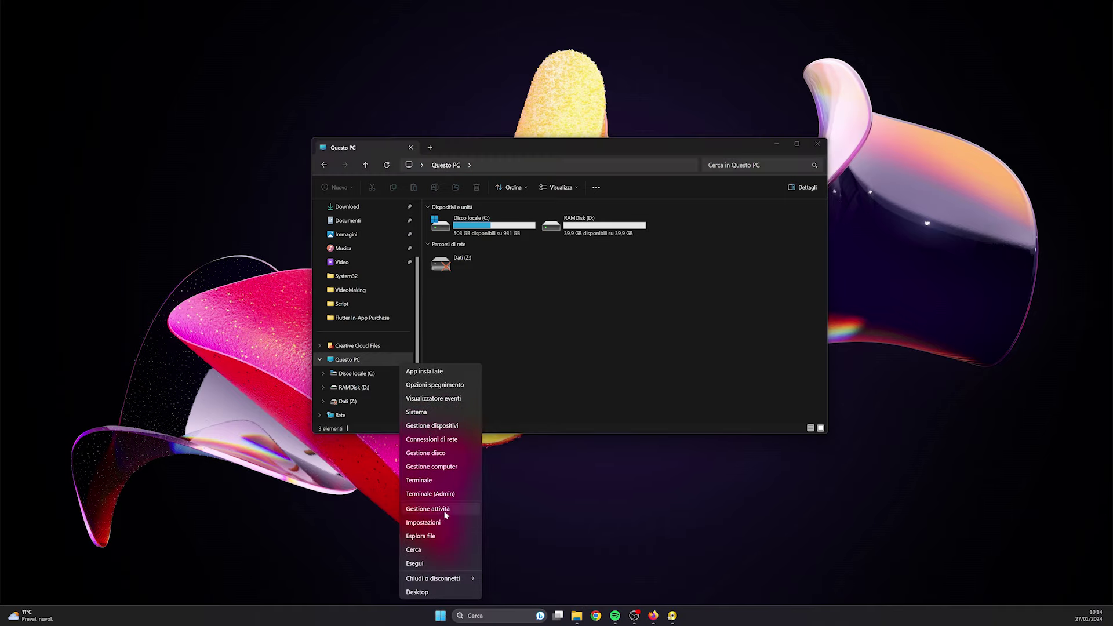
left_click(445, 510)
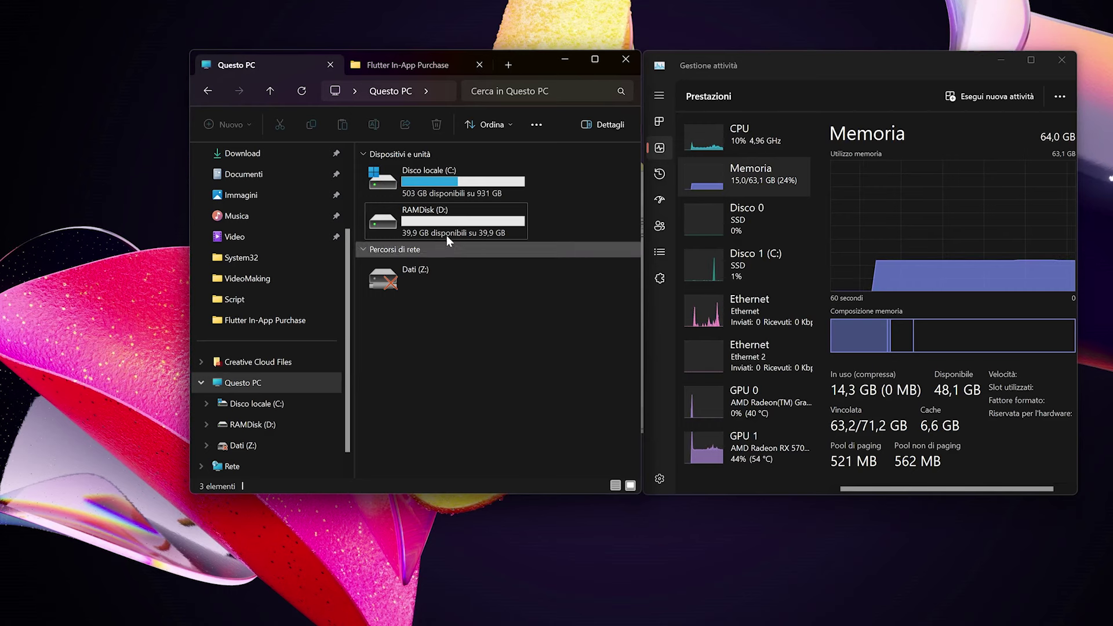
double_click(448, 227)
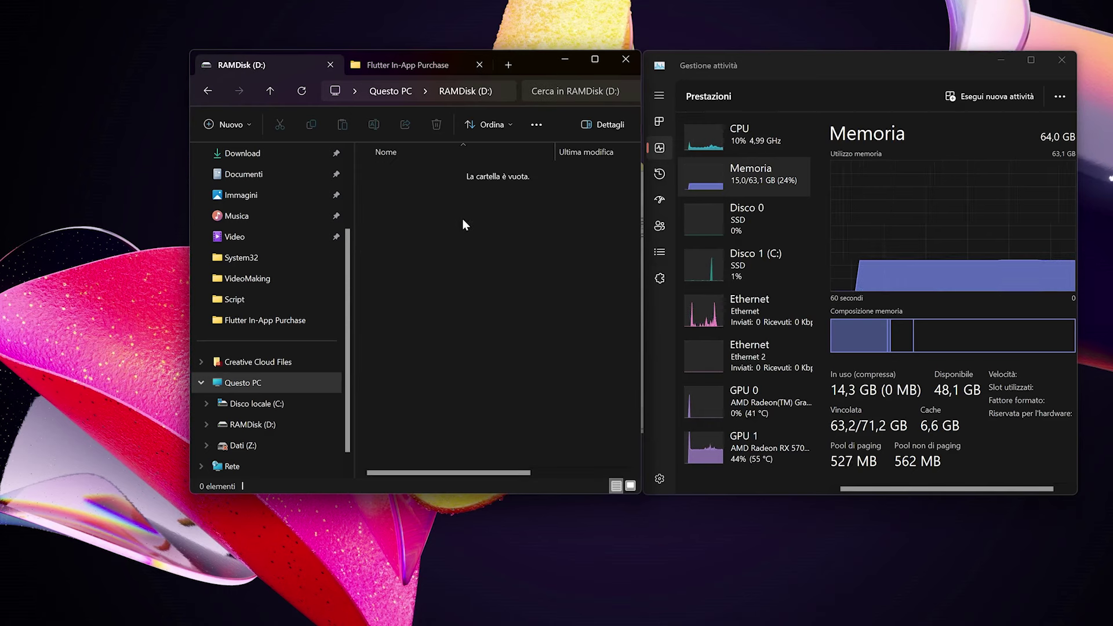
- Copy all the videos from 1.1 Intro through 4.10 Modellazione di InAppPurchasePage in the Flutter In-App Purchase folder
left_click(419, 63)
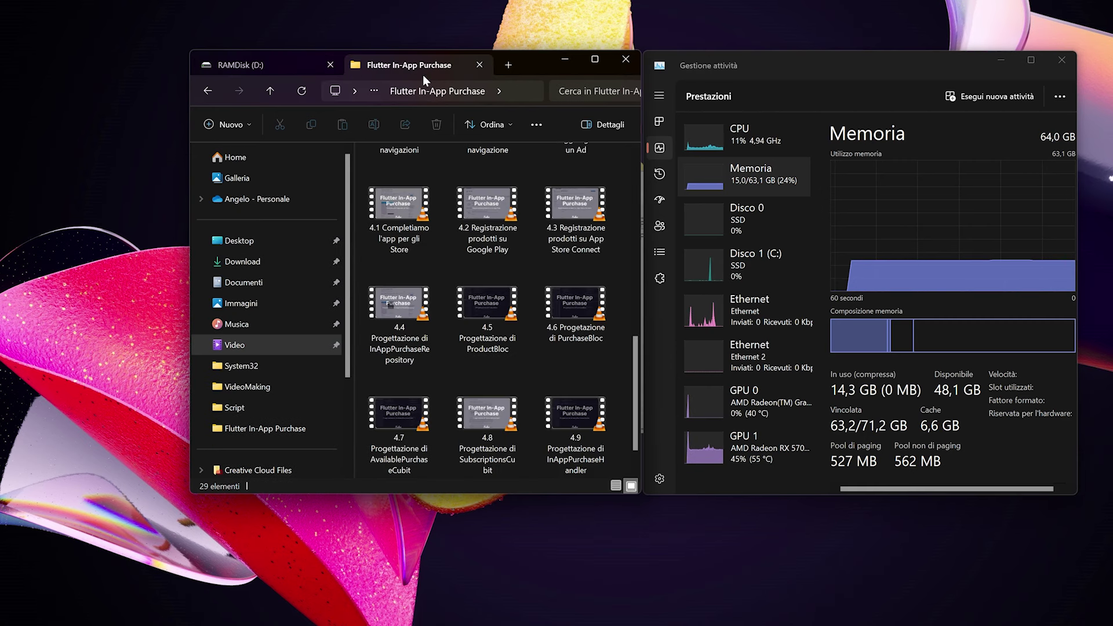
scroll(433, 225, "up", 10)
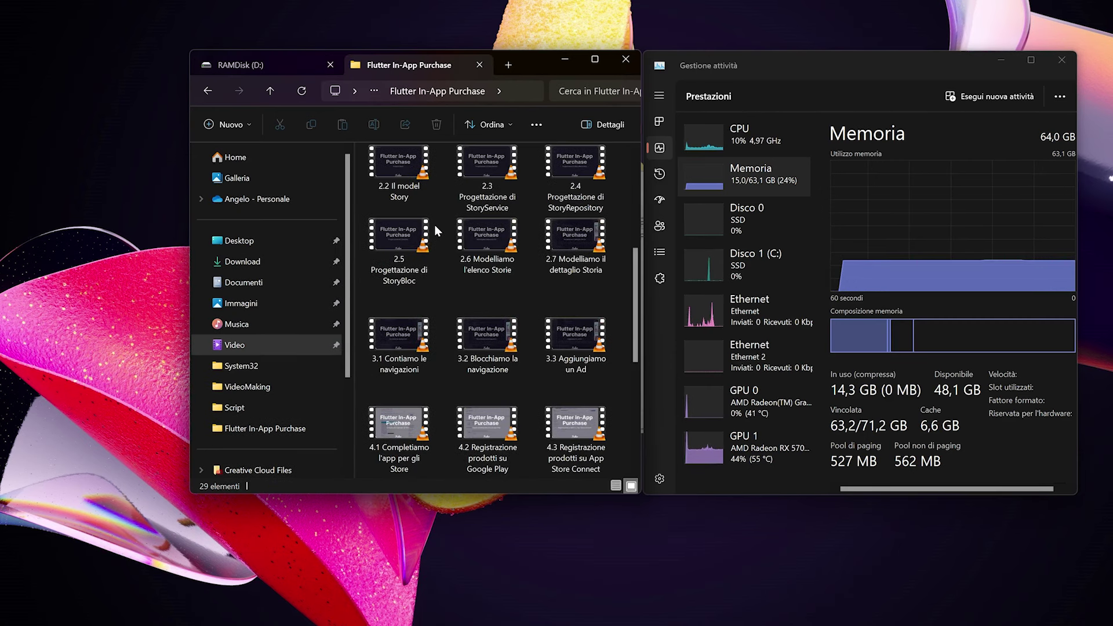
left_click(432, 355)
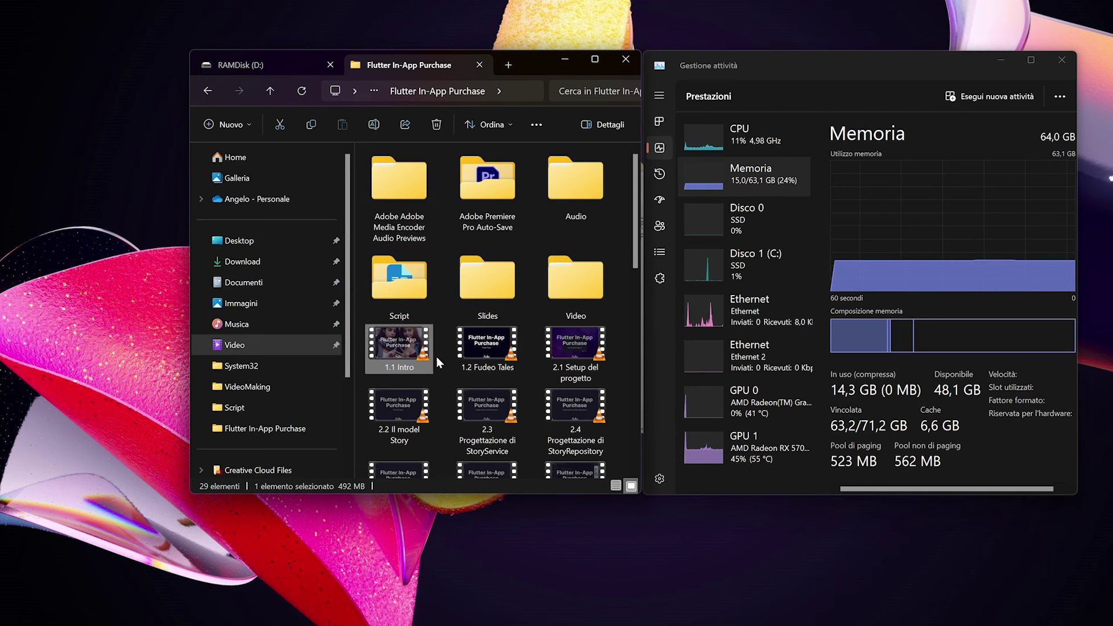
scroll(460, 346, "down", 5)
scroll(498, 287, "down", 2)
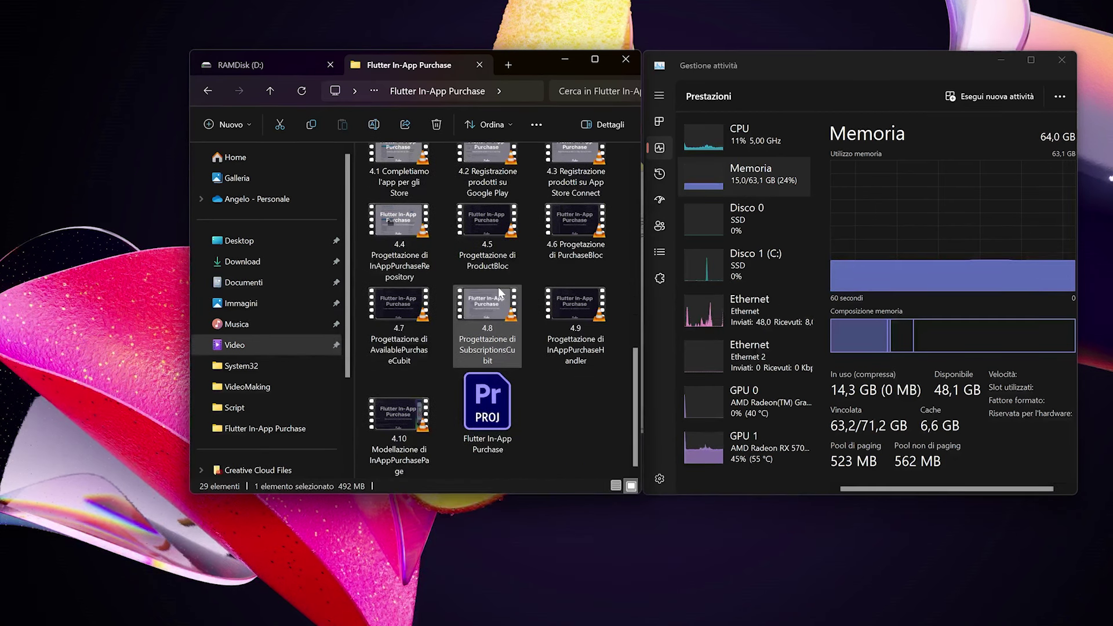
left_click(398, 413, "shift")
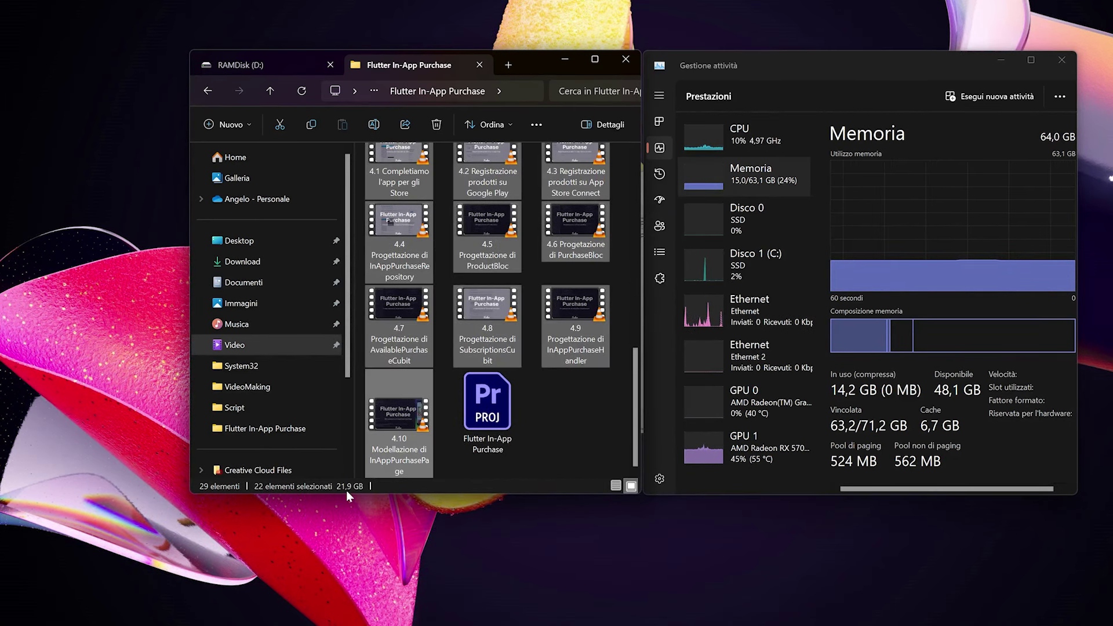
right_click(504, 314)
left_click(547, 328)
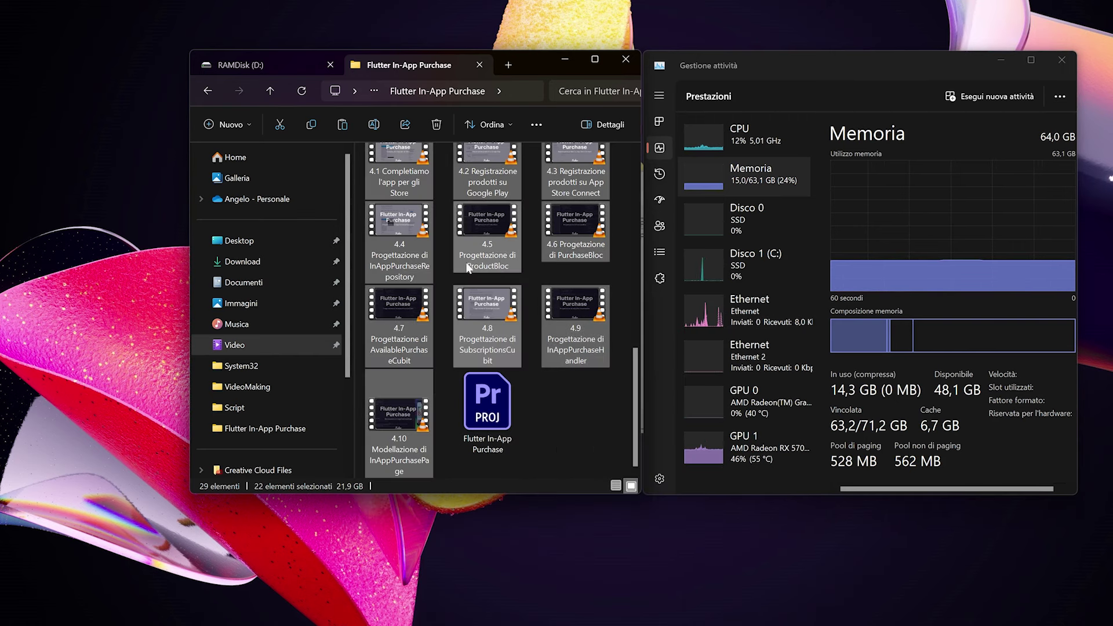
- Paste the copied videos into RAMDisk (D:) and check the drive's free space in Questo PC
left_click(289, 67)
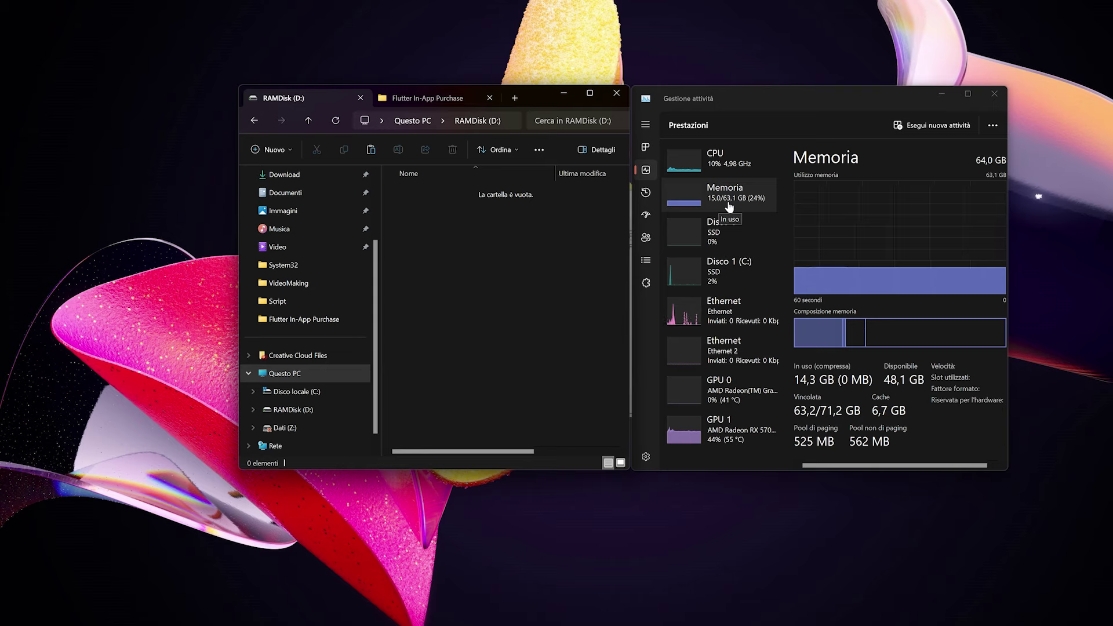
right_click(529, 242)
left_click(537, 257)
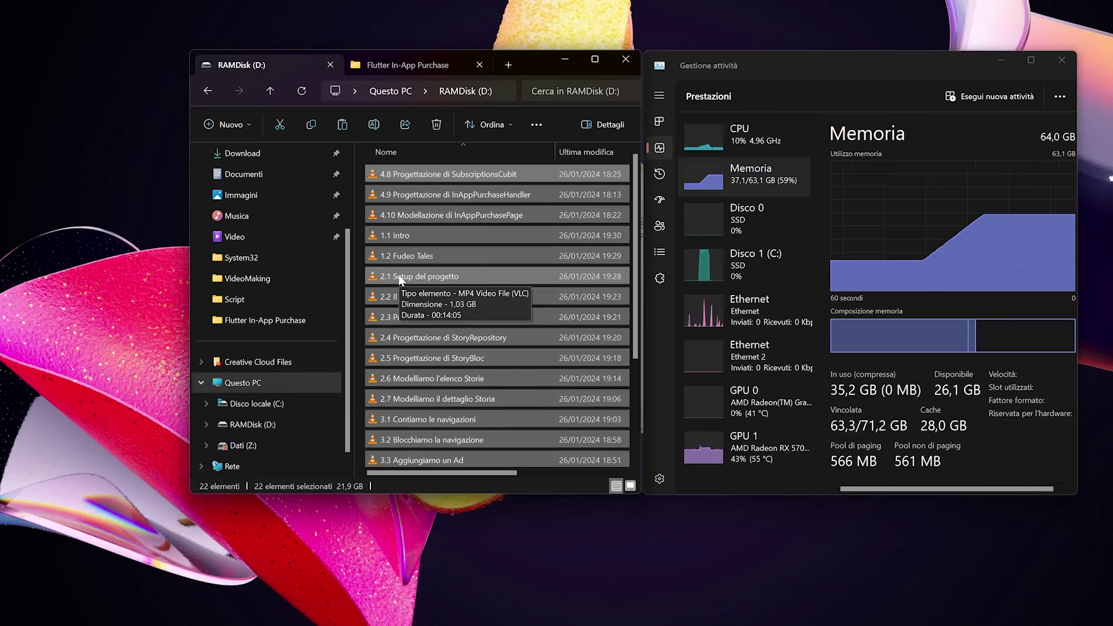
key("alt+Left")
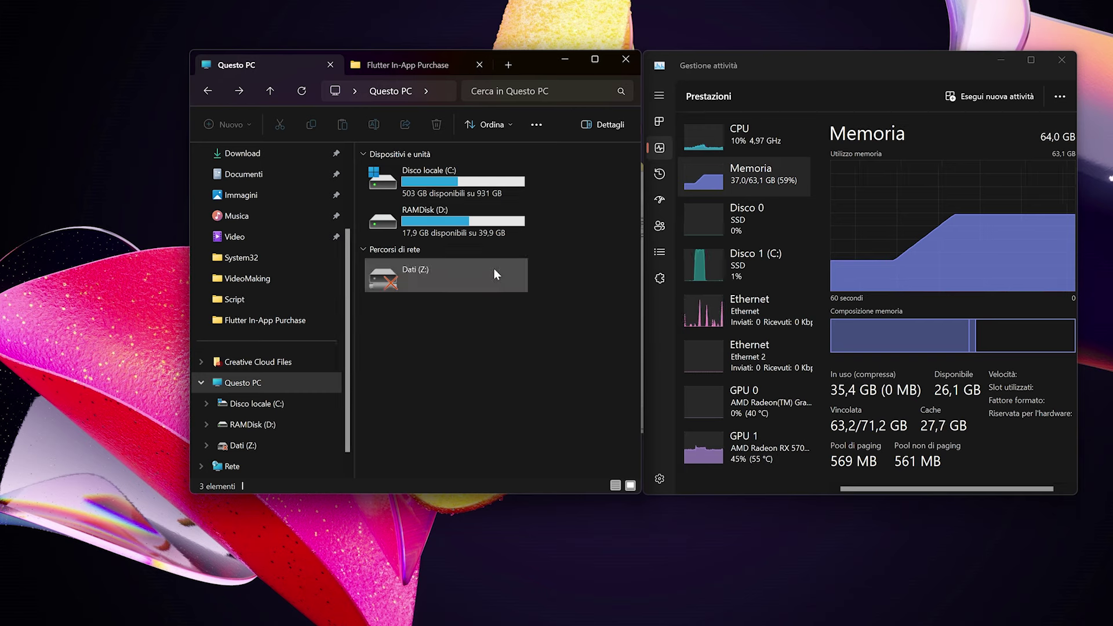
left_click(479, 228)
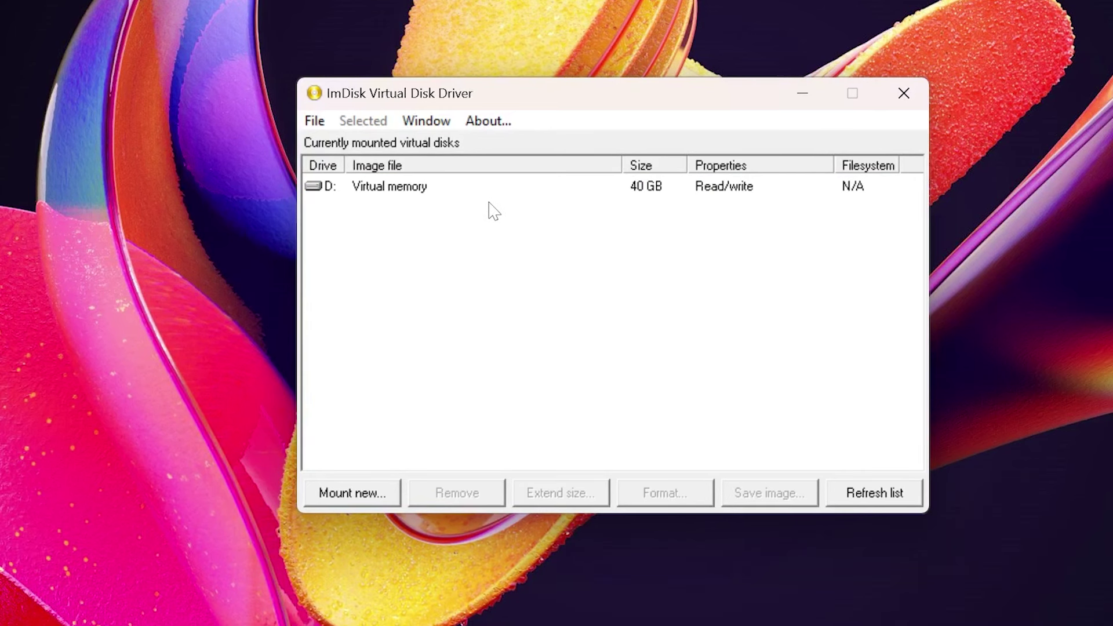
- In ImDisk Virtual Disk Driver, save drive D: to the Desktop as image file ramdisk at offset 0 without an MBR
left_click(490, 186)
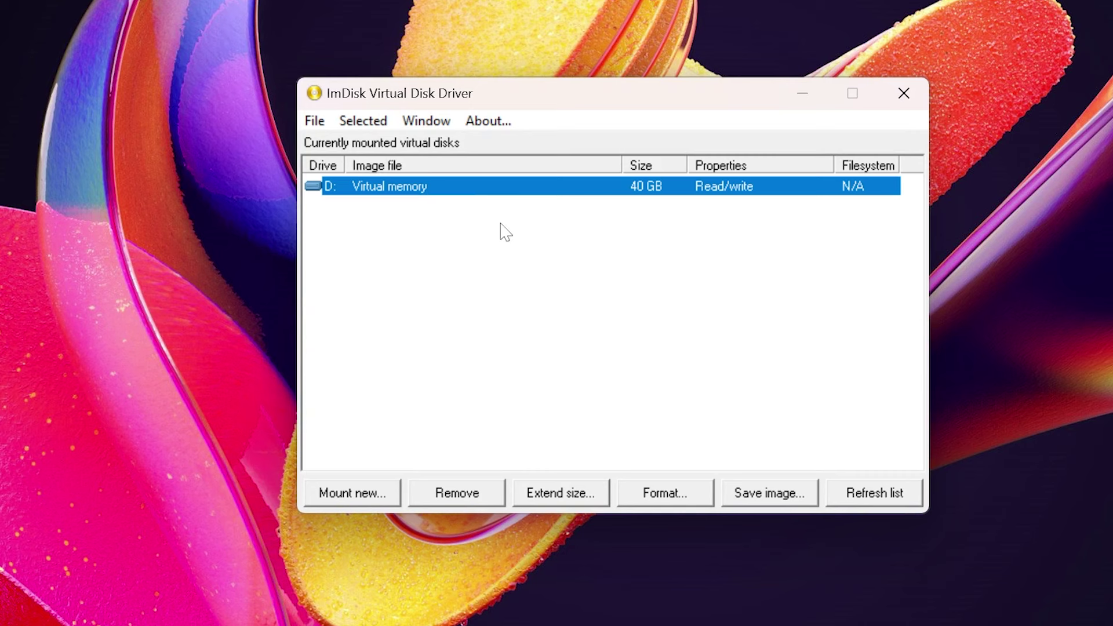
left_click(793, 492)
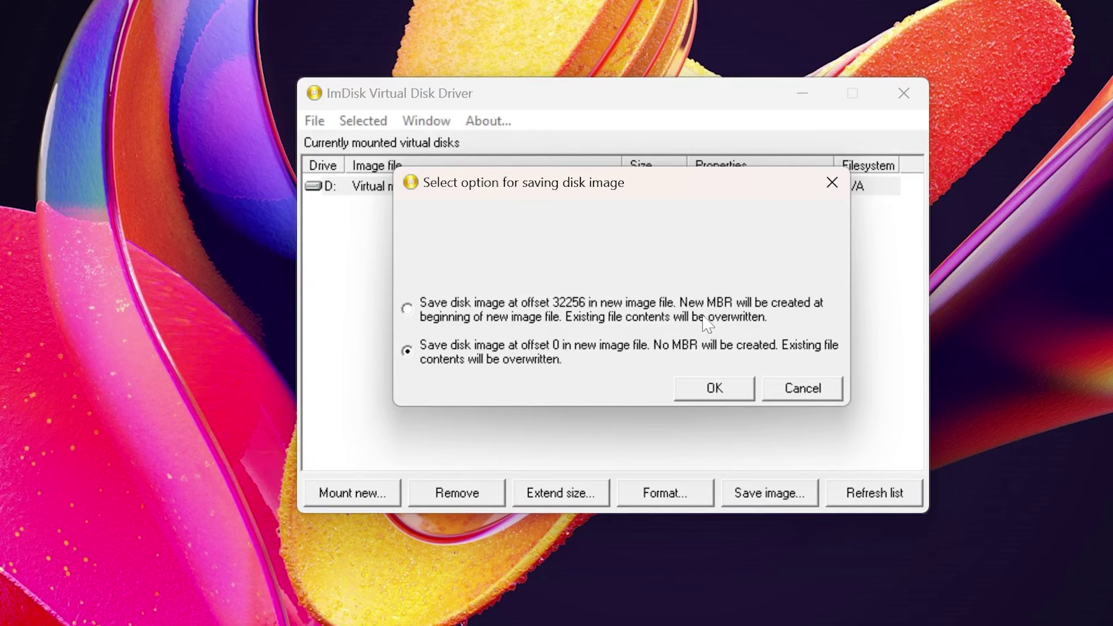
left_click(715, 387)
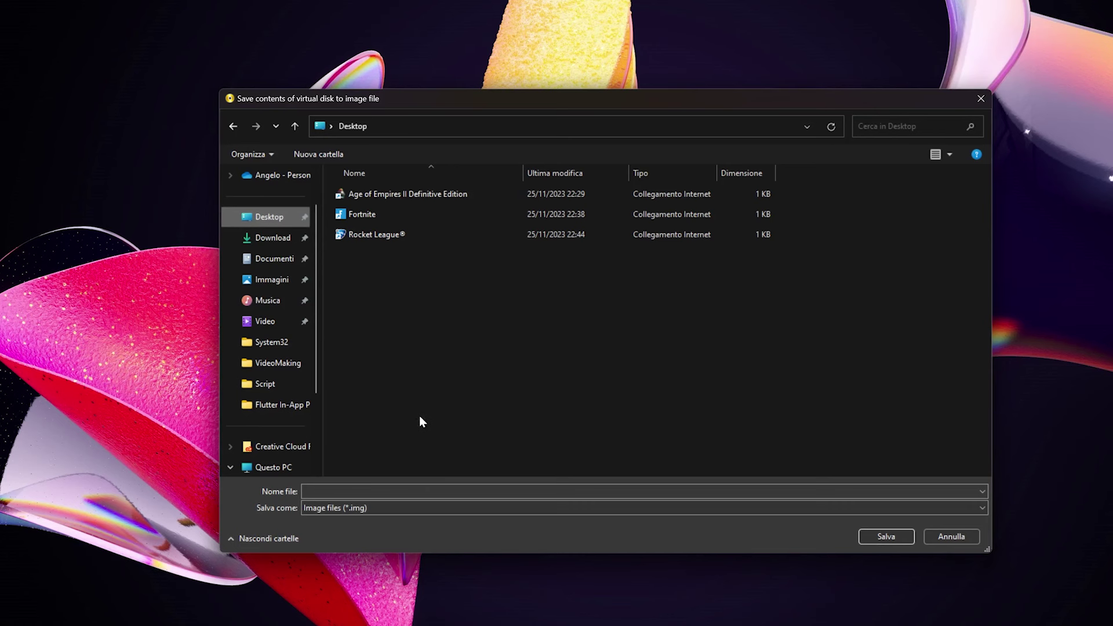
left_click(404, 490)
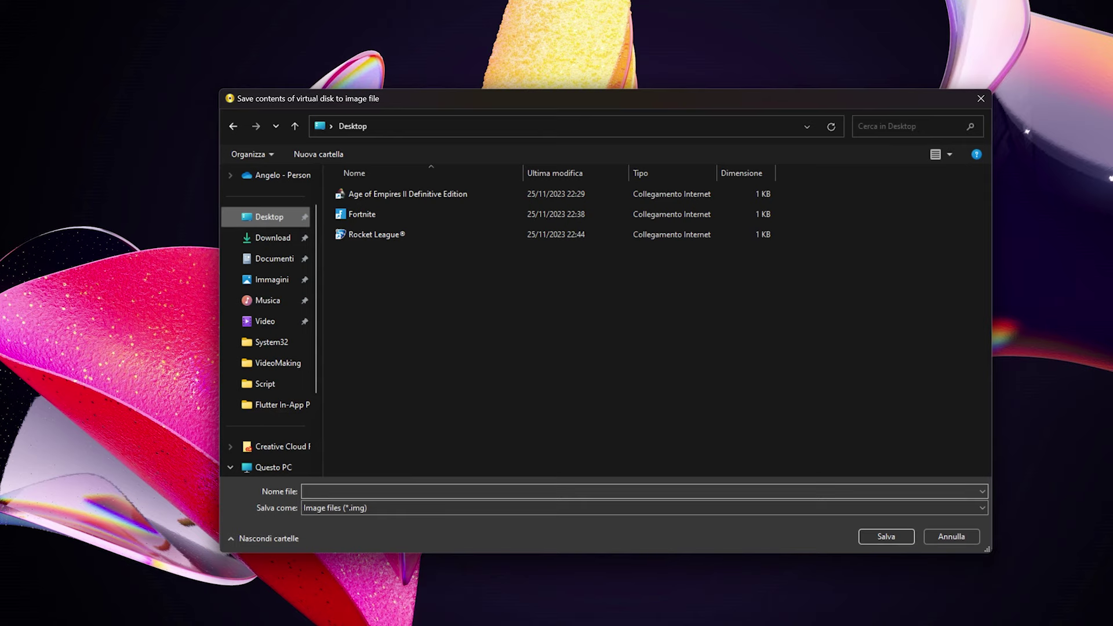
type("ramdisk")
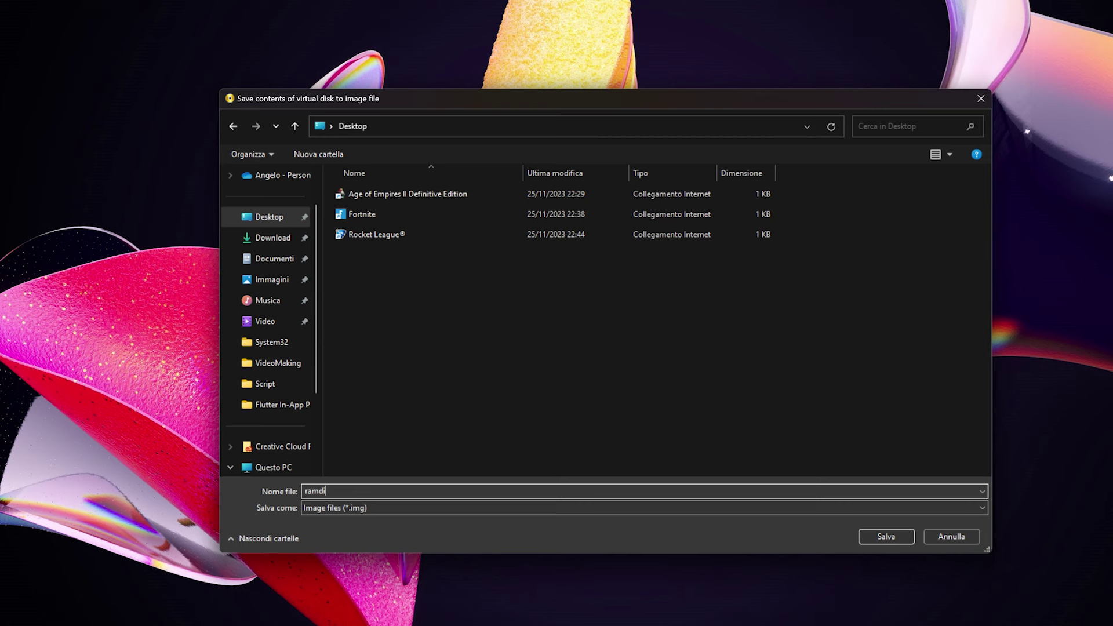
left_click(886, 537)
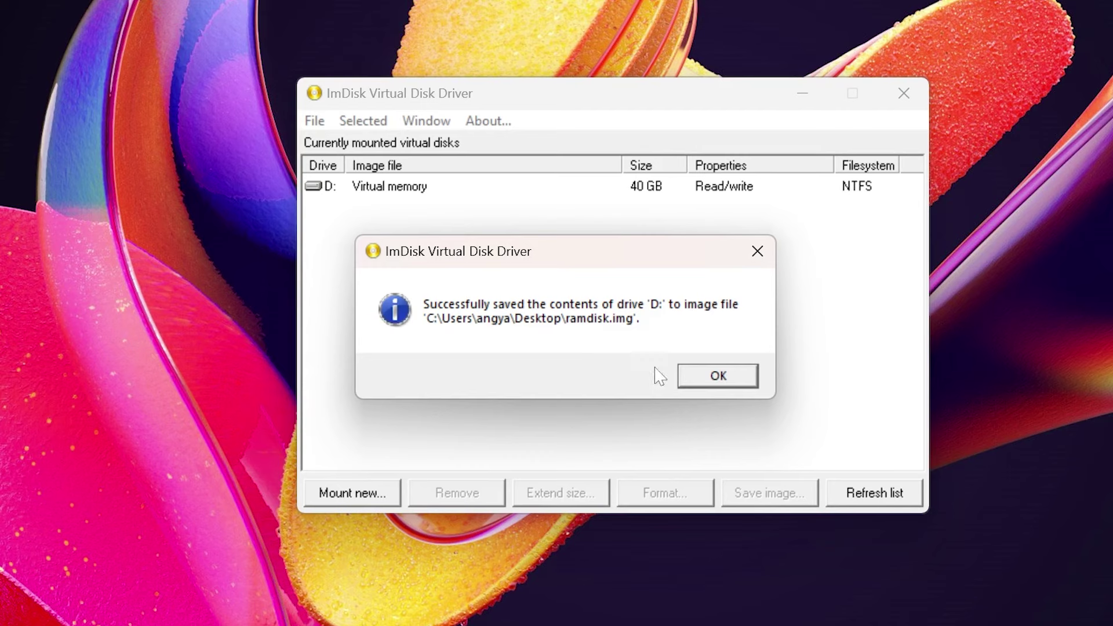
left_click(716, 377)
- Remove virtual disk D:, forcing the volume to dismount and declining to save another image file
left_click(439, 188)
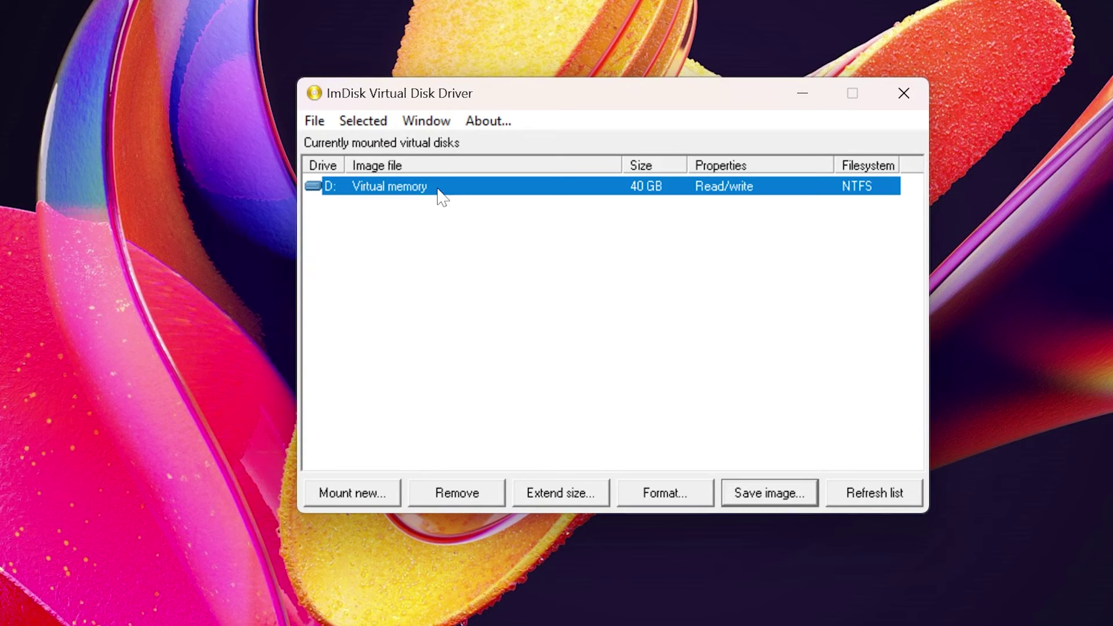
left_click(479, 492)
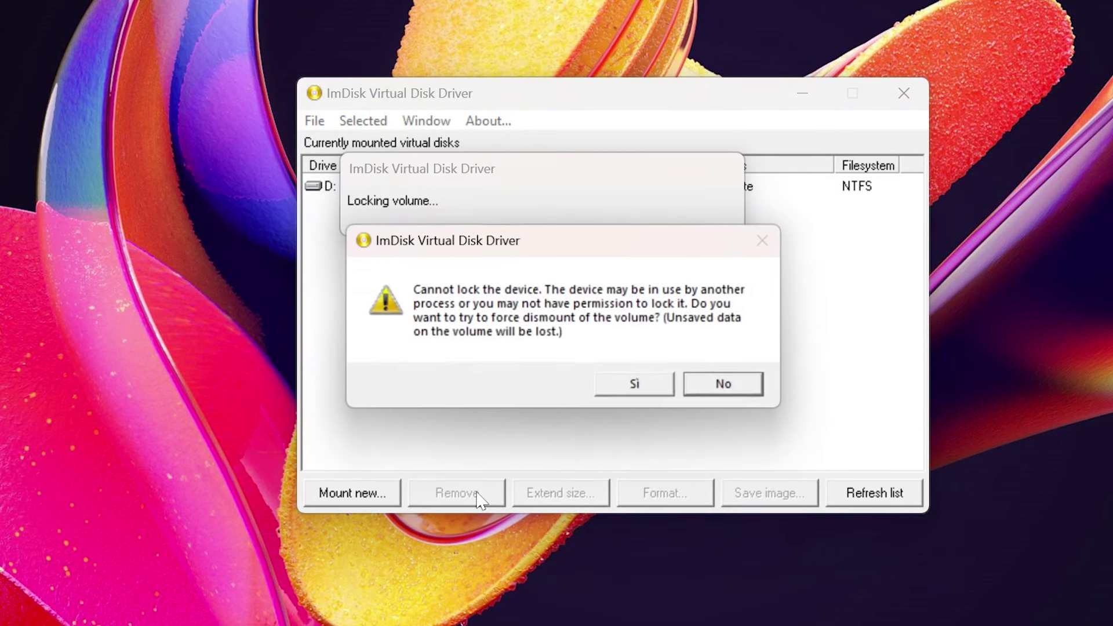
left_click(647, 392)
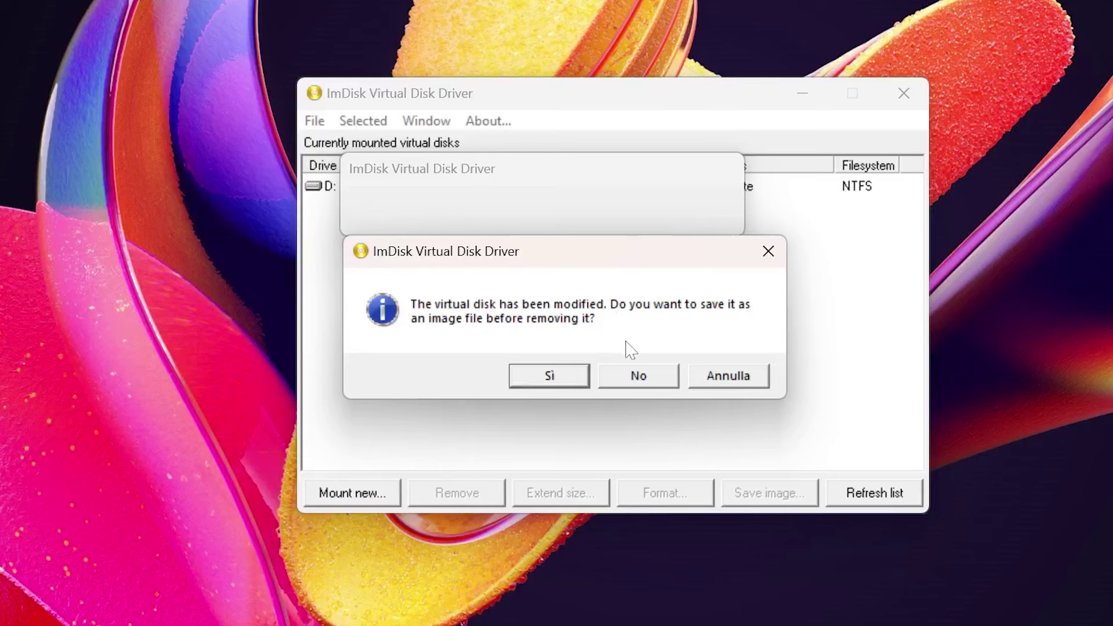
left_click(639, 378)
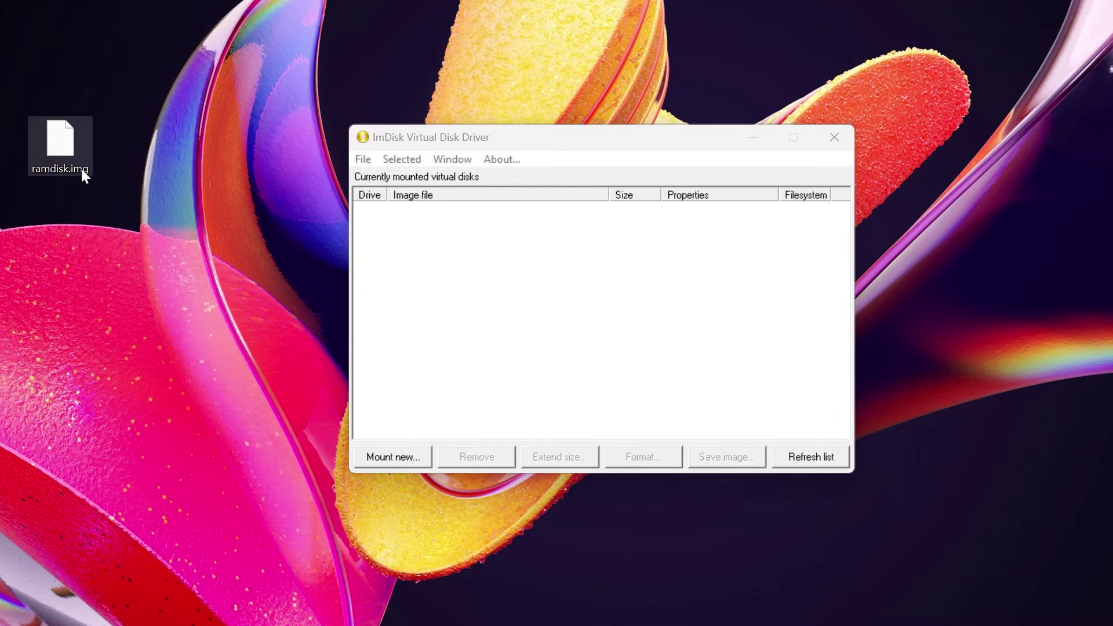
- Check the file size of ramdisk.img on the desktop in its properties
mouse_move(83, 171)
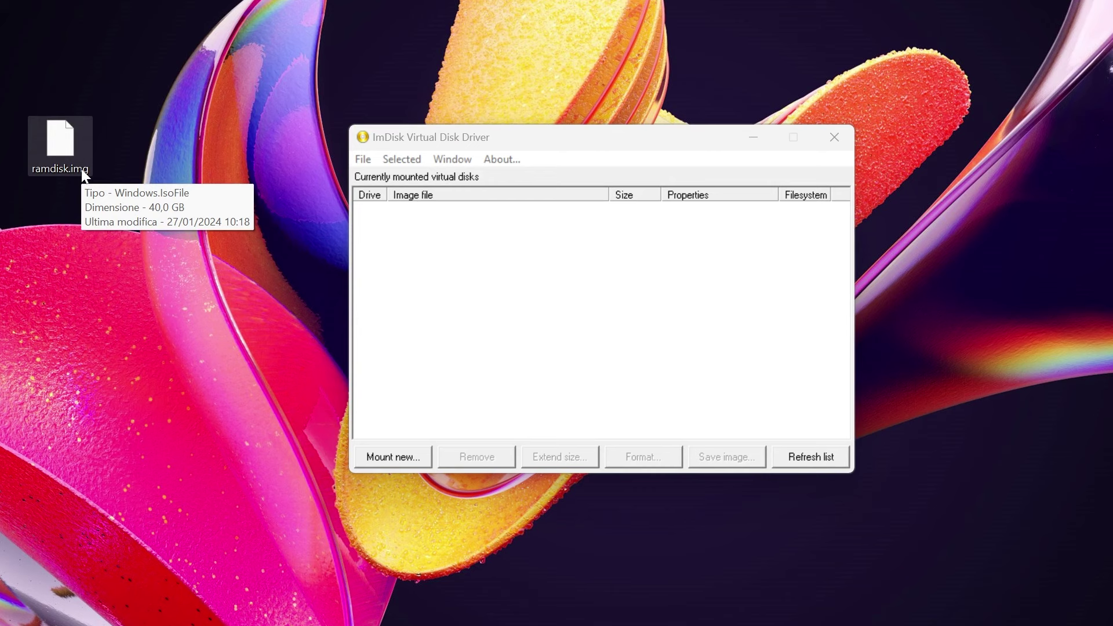
right_click(71, 165)
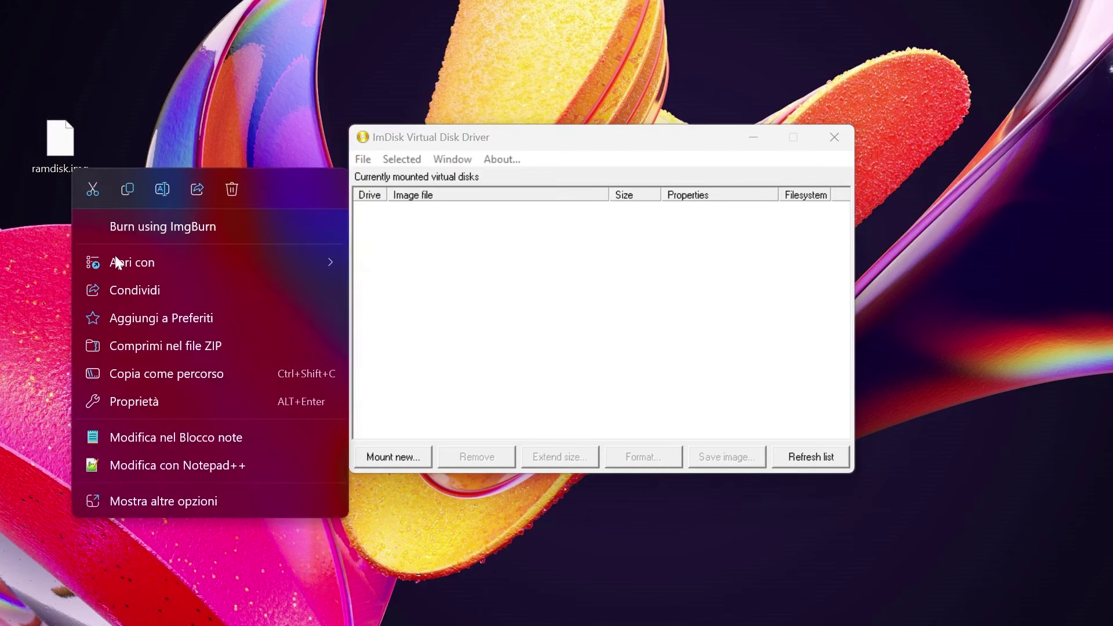
left_click(155, 398)
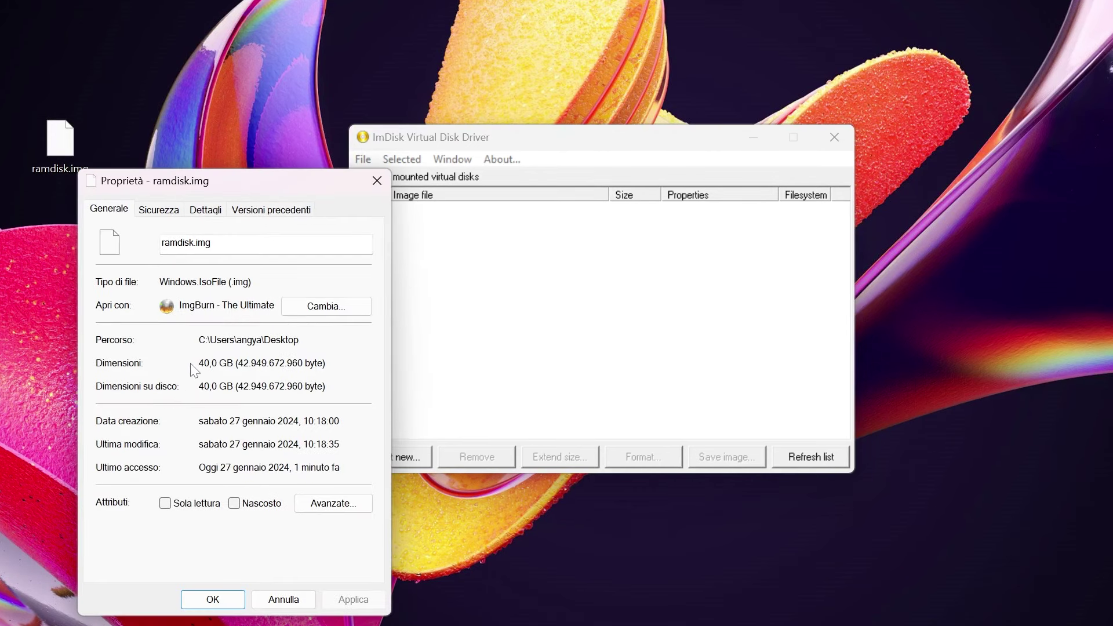
left_click_drag(199, 363, 326, 363)
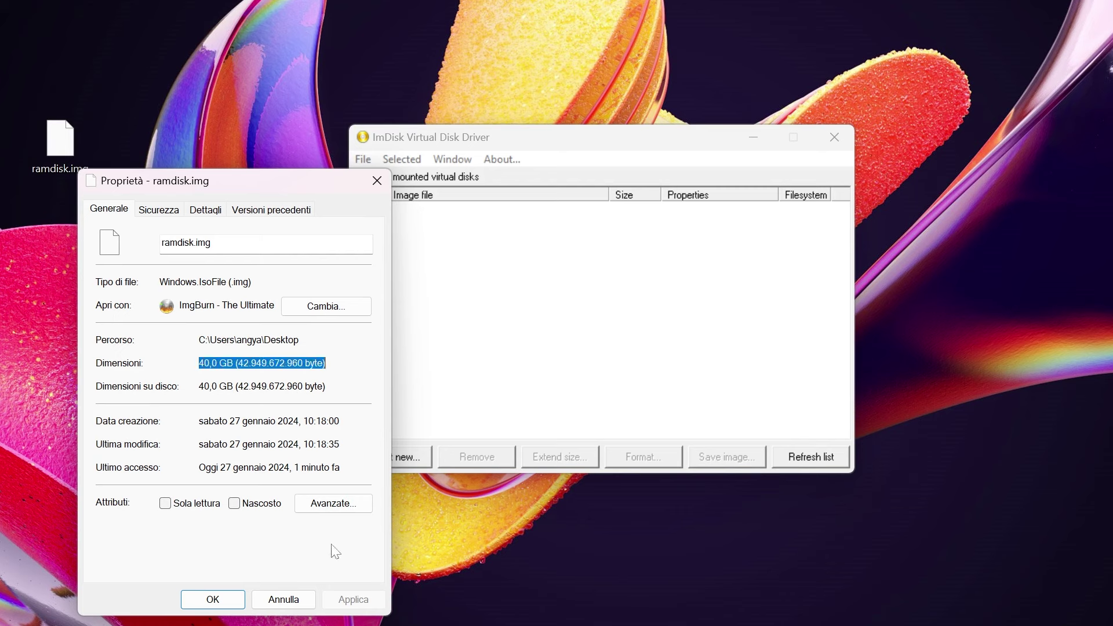
left_click(283, 600)
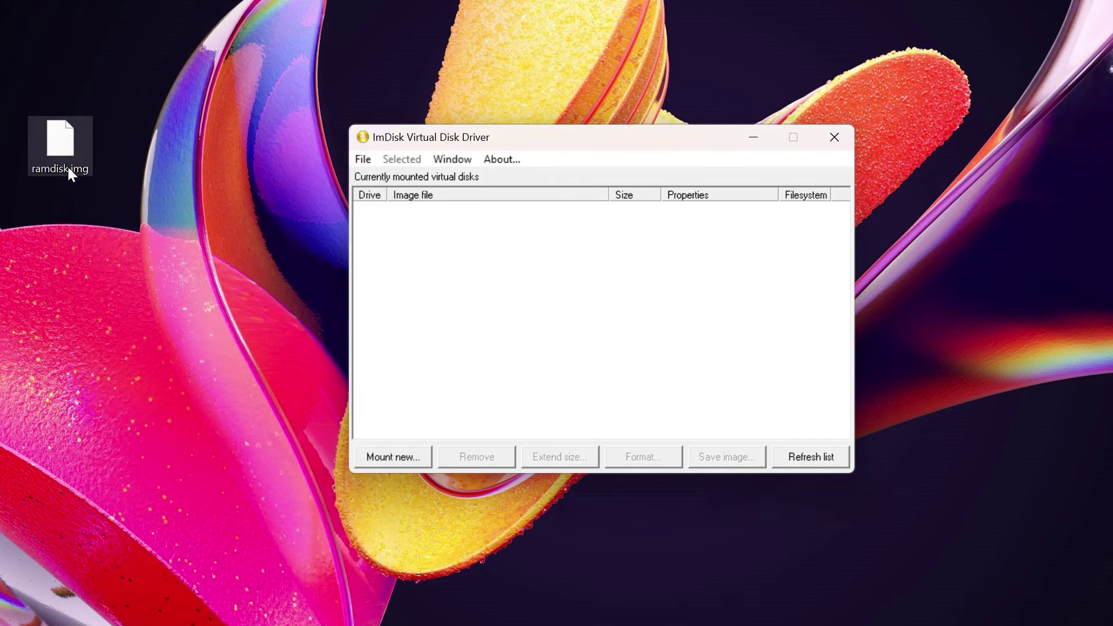
- Mount ramdisk.img from the Desktop as drive D with device type Harddisk volume, copying the image file to physical memory
left_click(410, 459)
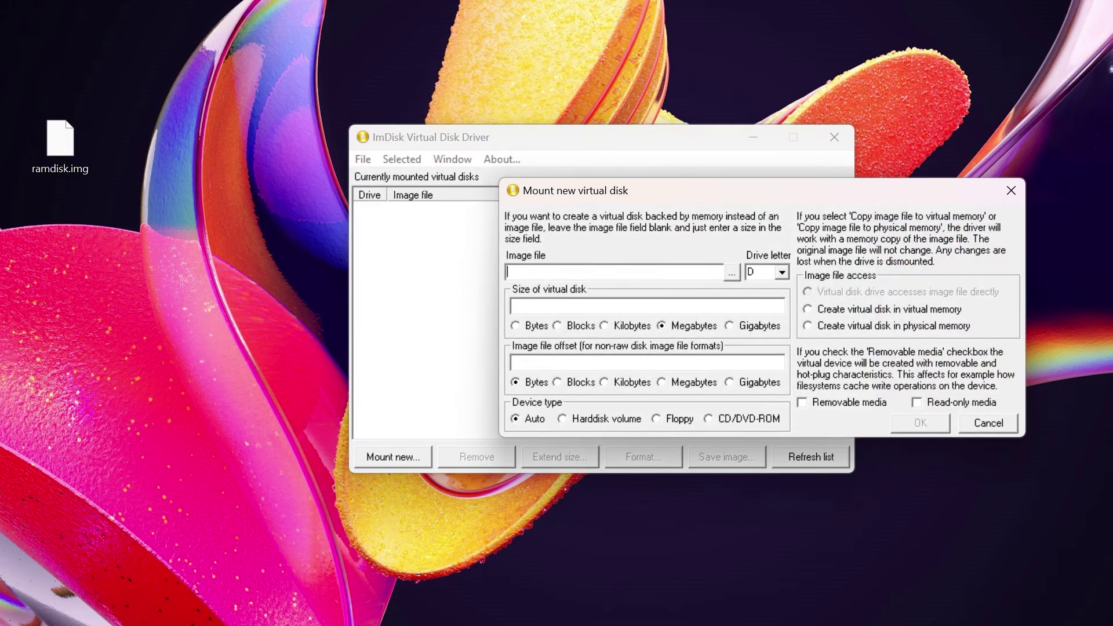
left_click(731, 272)
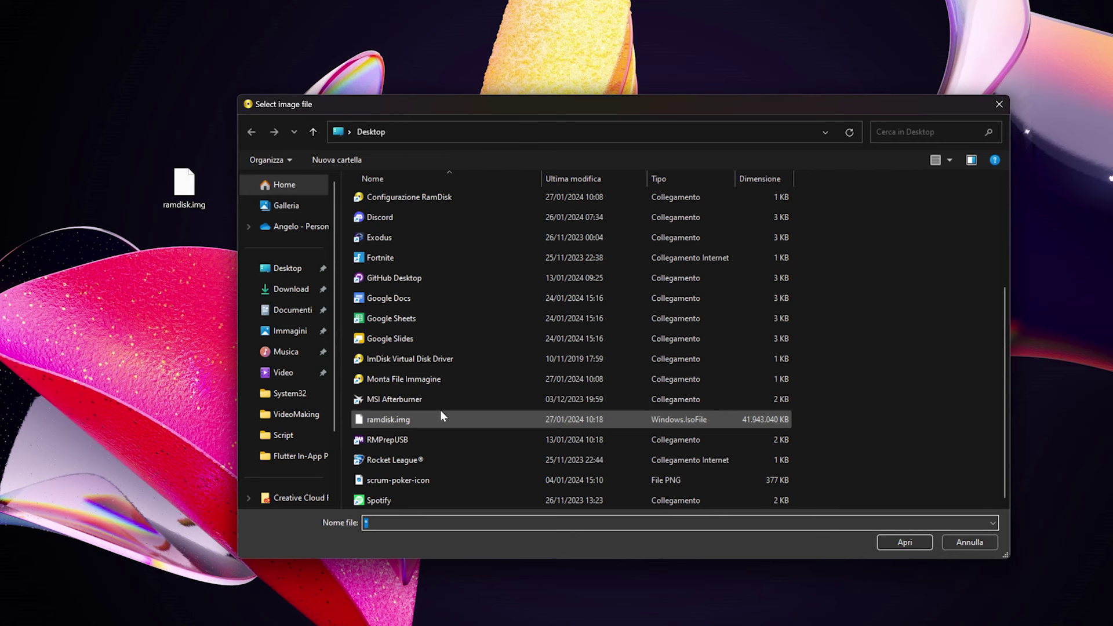
left_click(441, 416)
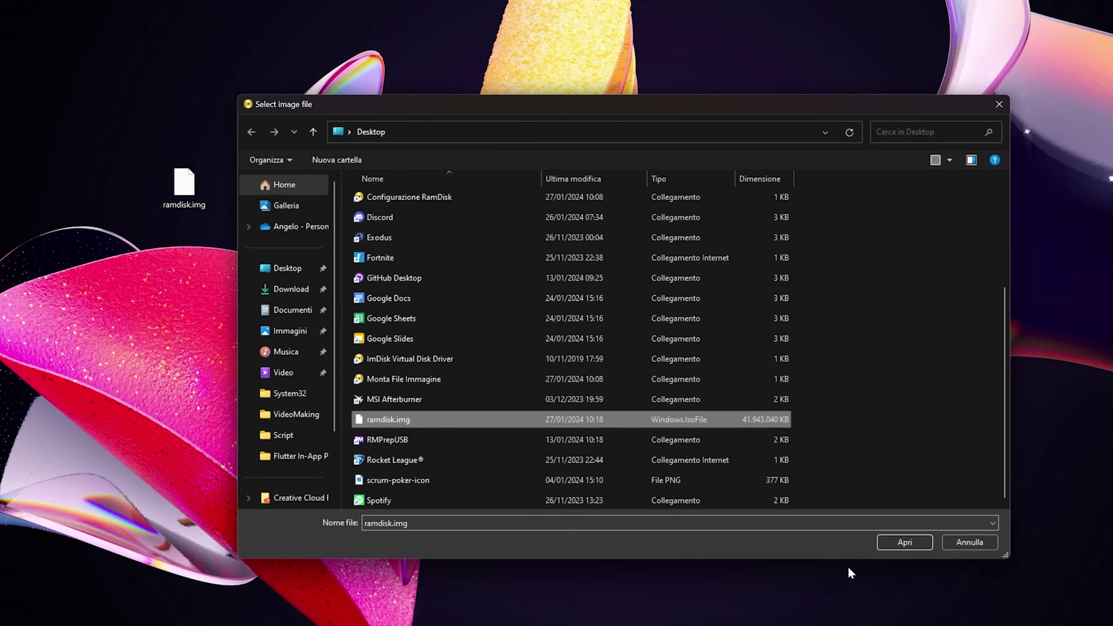
left_click(896, 543)
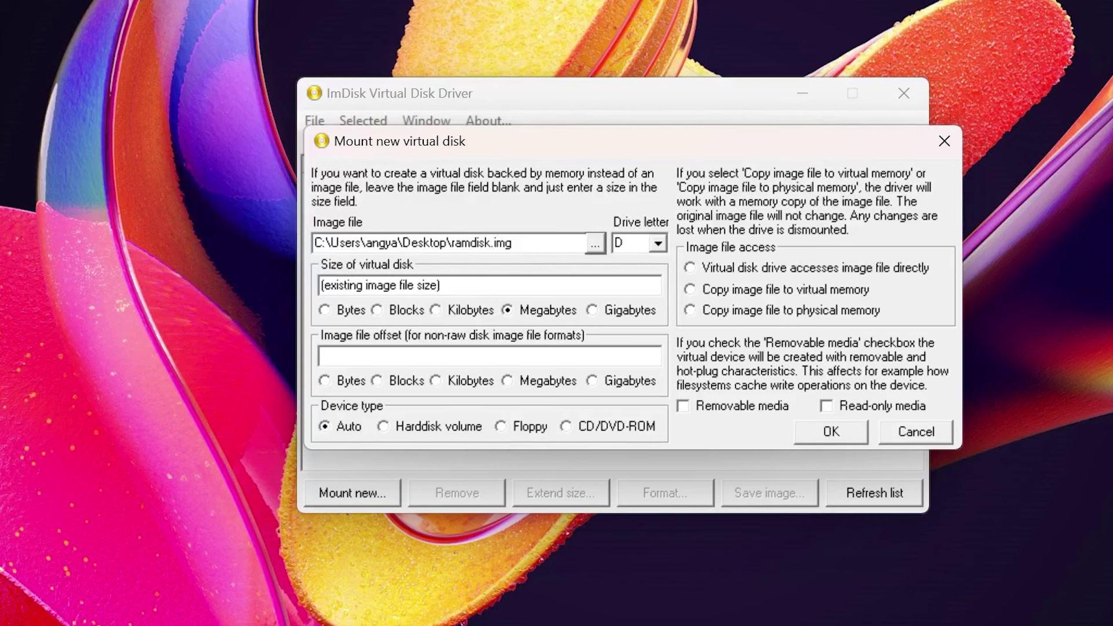
left_click(422, 429)
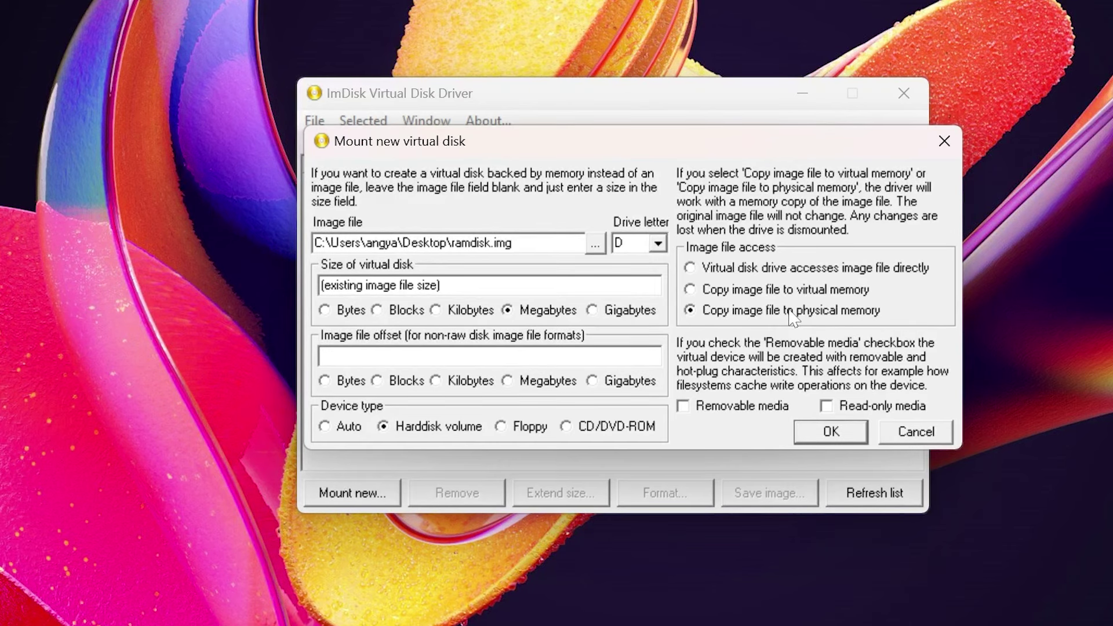
left_click(831, 431)
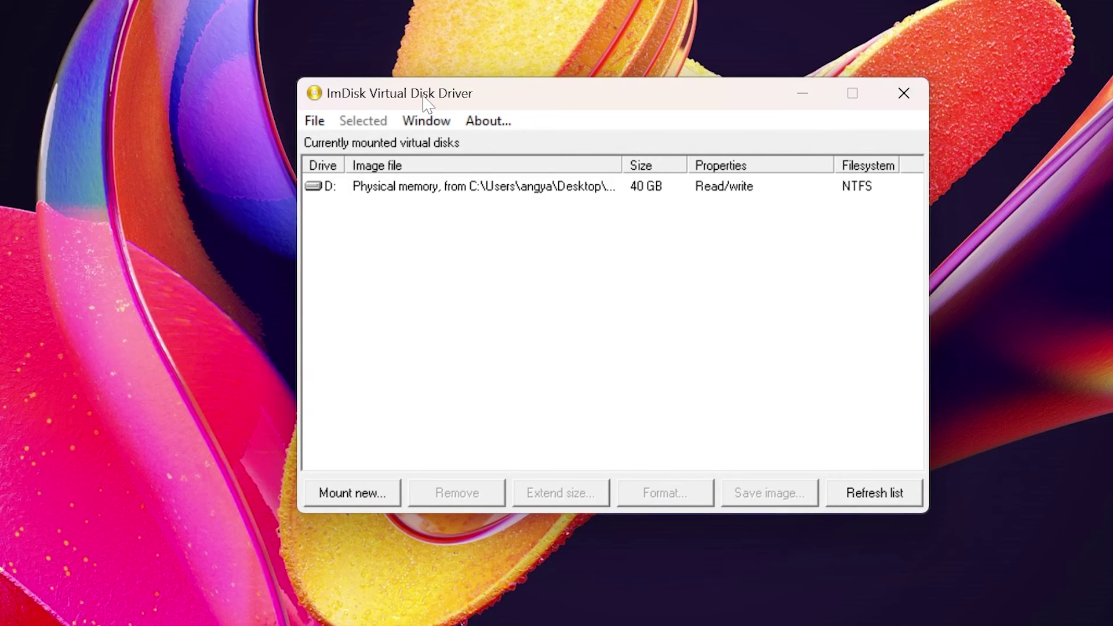
left_click(441, 187)
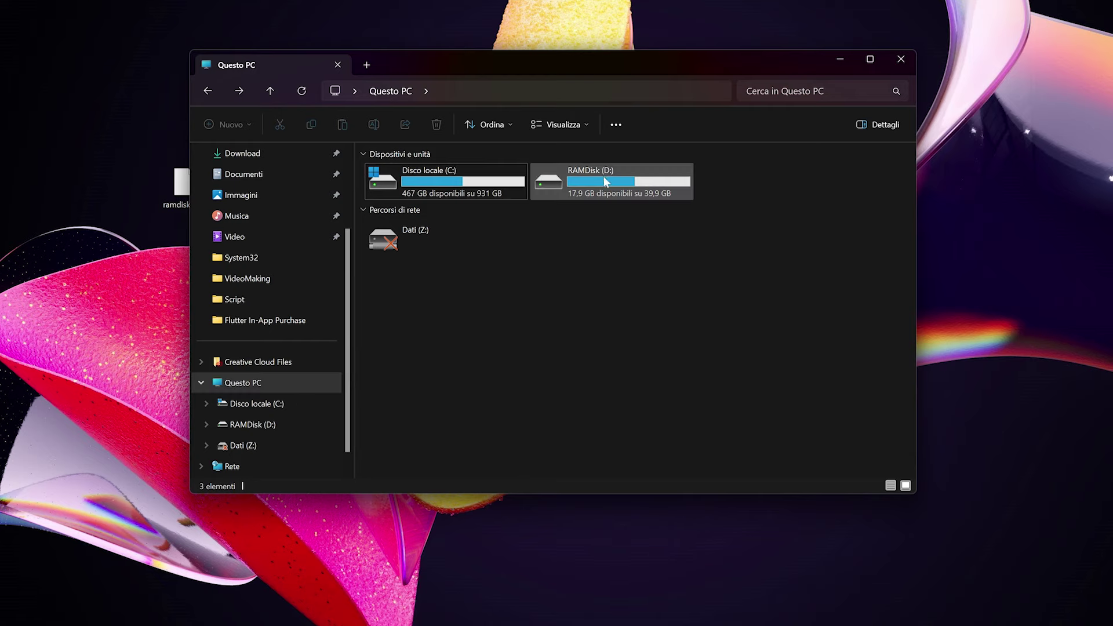
- Open RAMDisk (D:) to check the files restored from the image and close the window
double_click(628, 191)
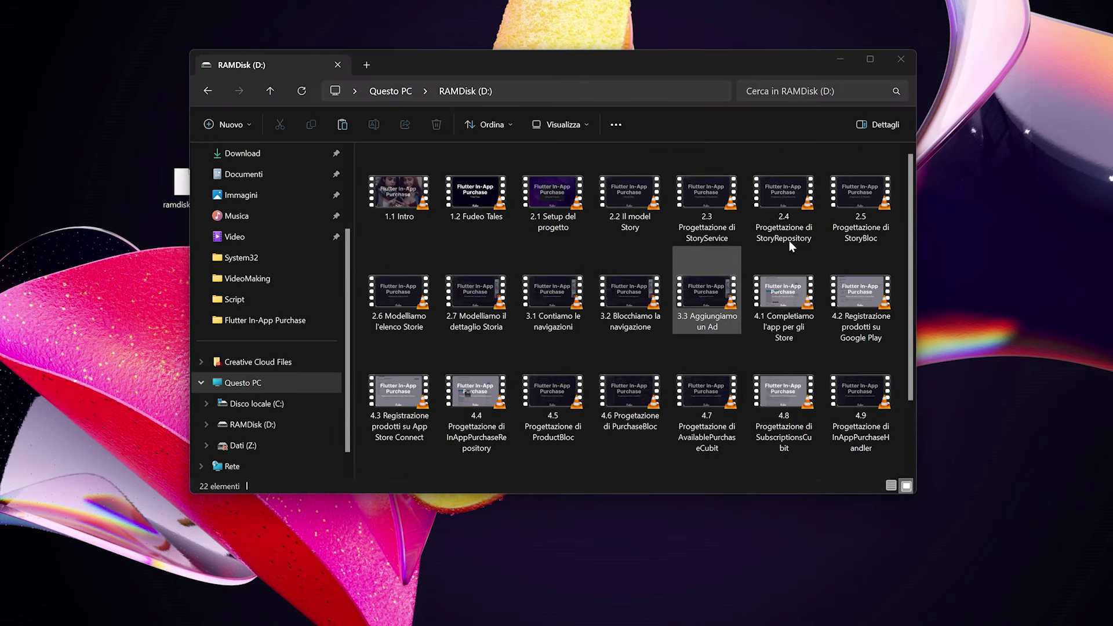
left_click(901, 58)
- Remove the mounted virtual disk D: in ImDisk Virtual Disk Driver
left_click(503, 282)
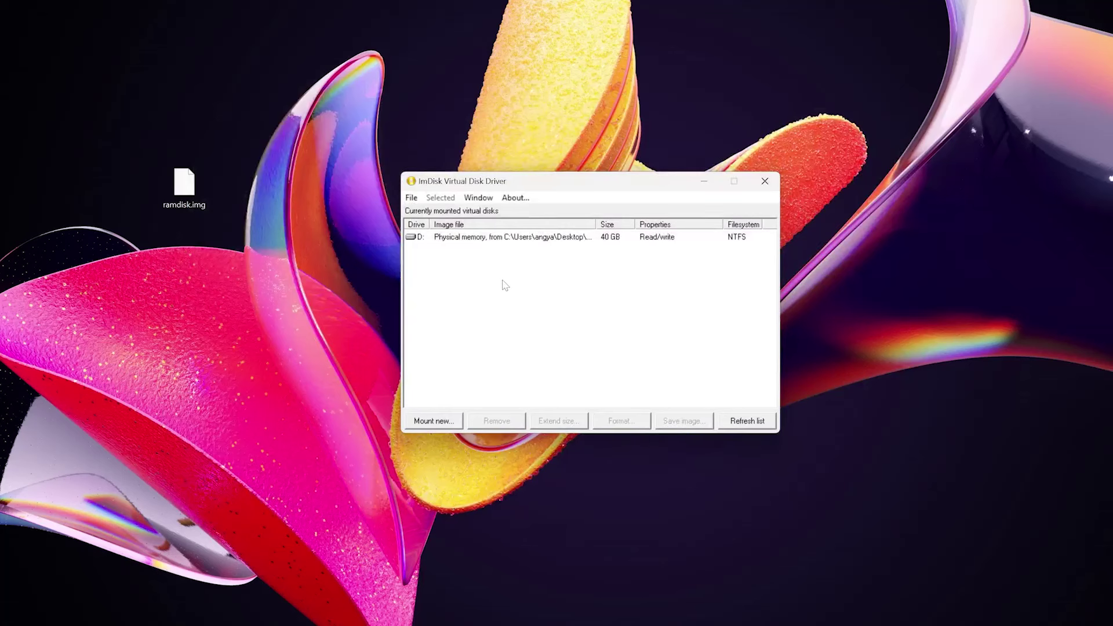
left_click(509, 238)
left_click(497, 422)
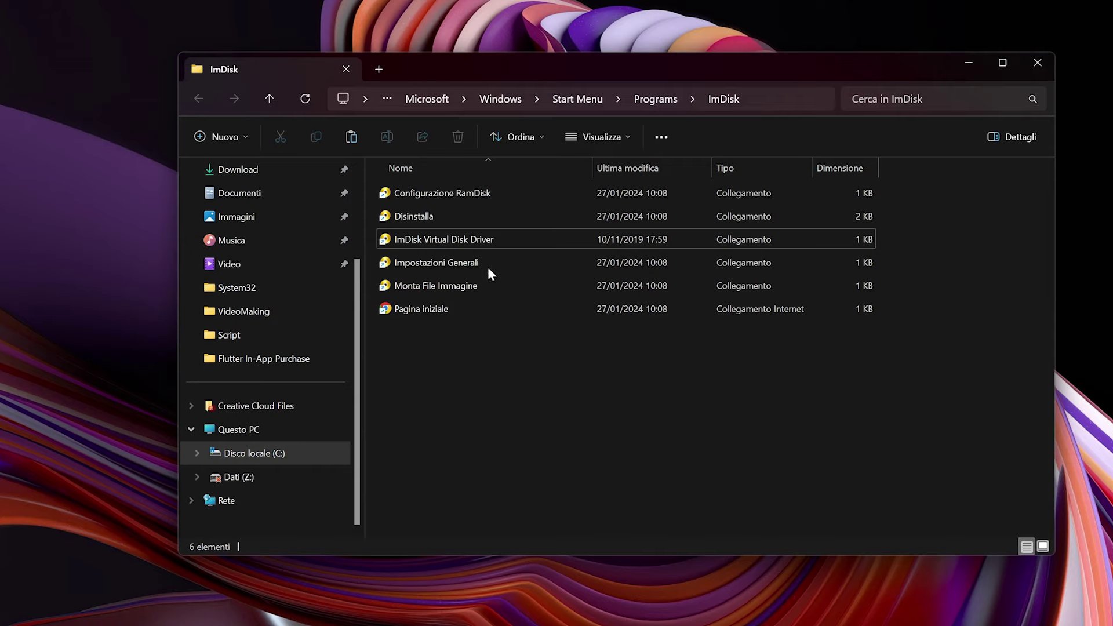
- Create a 32 GB NTFS RAM disk on drive letter R: with Configurazione RamDisk, dismissing the Windows fast startup warning
left_click(457, 241)
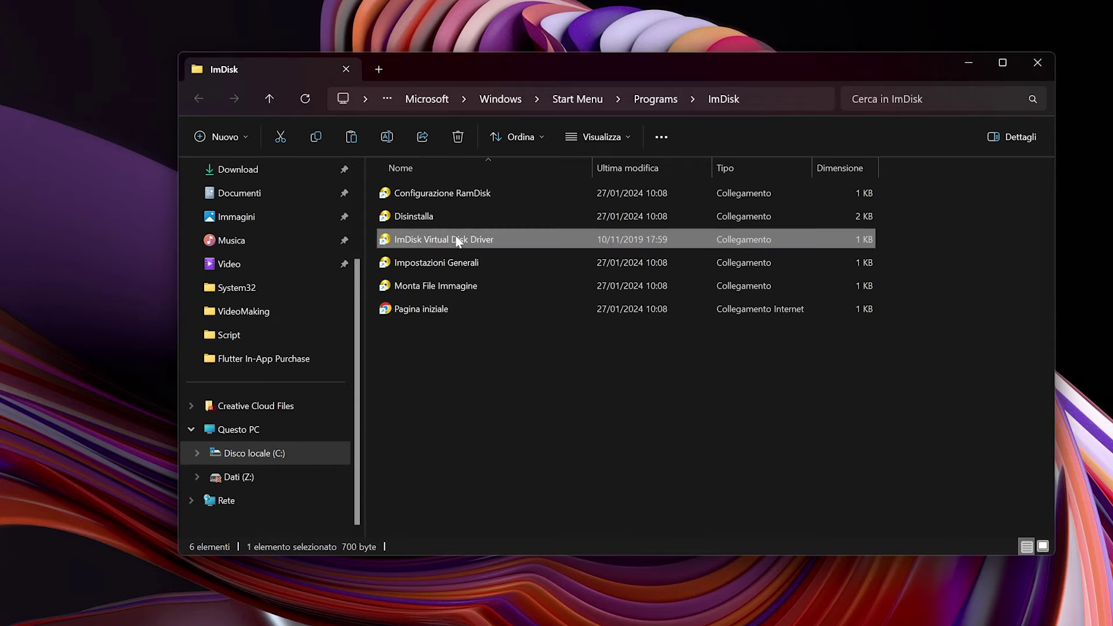
left_click(526, 390)
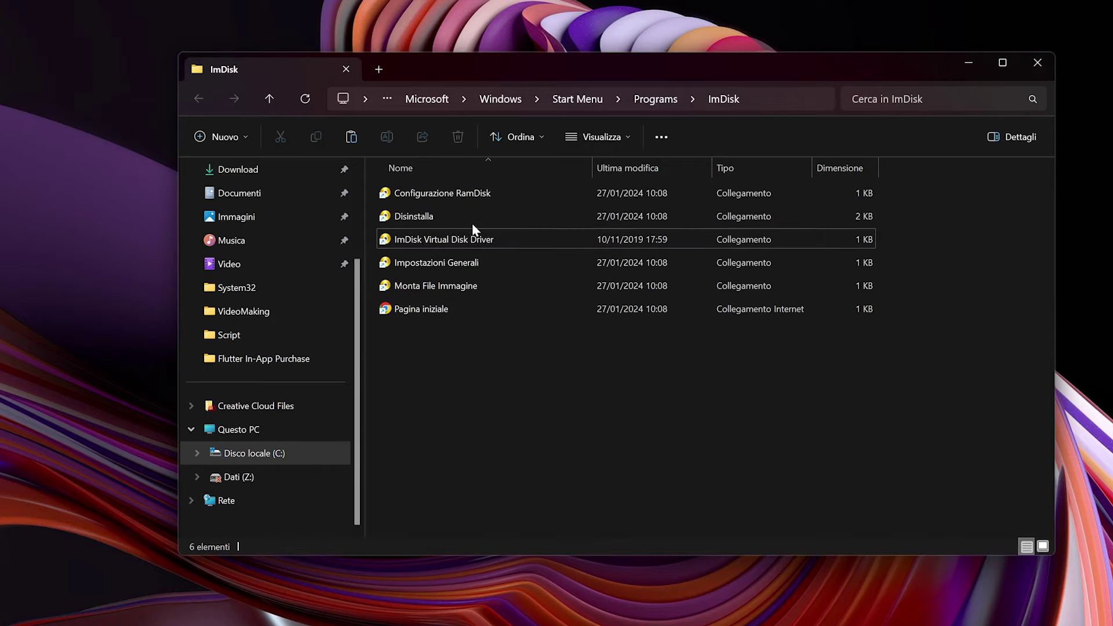
double_click(470, 194)
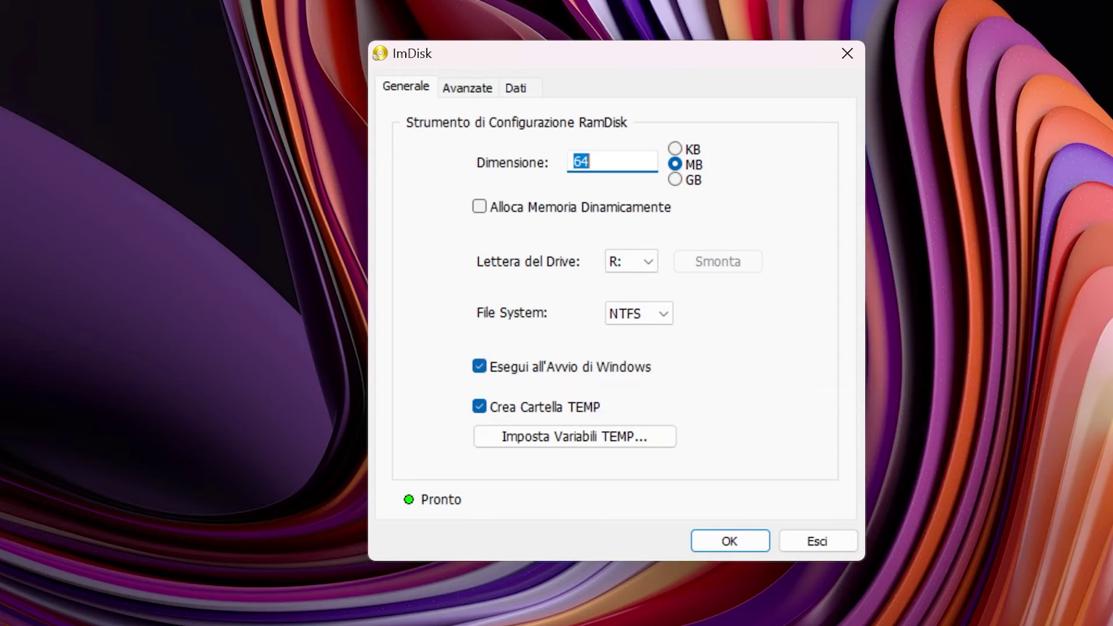
left_click(677, 180)
type("32")
mouse_move(575, 220)
mouse_move(551, 376)
left_click(714, 545)
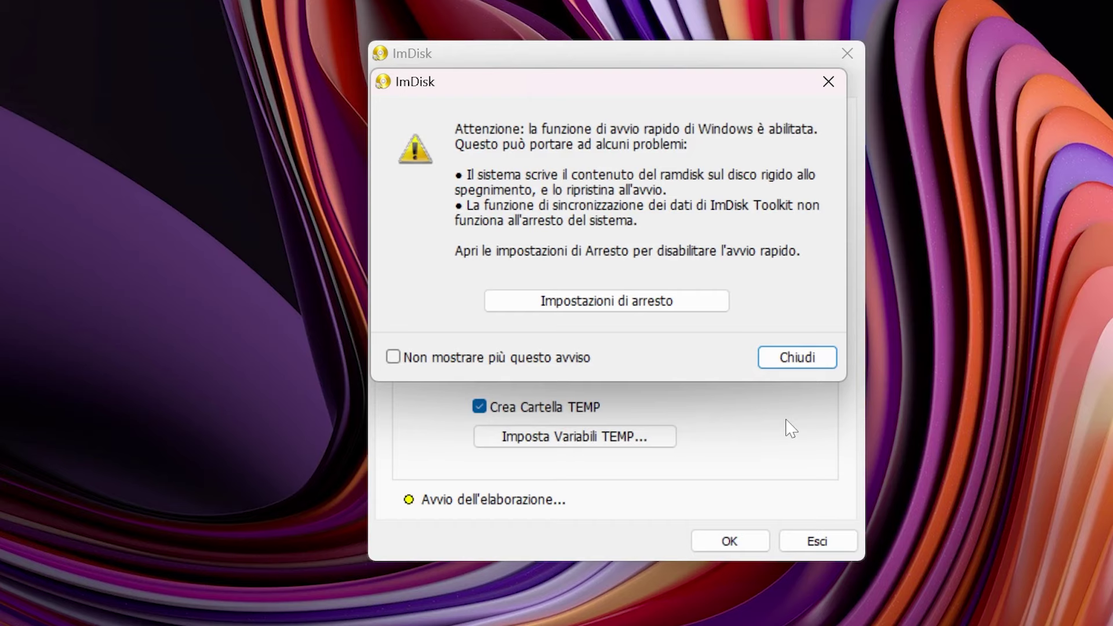
left_click(802, 358)
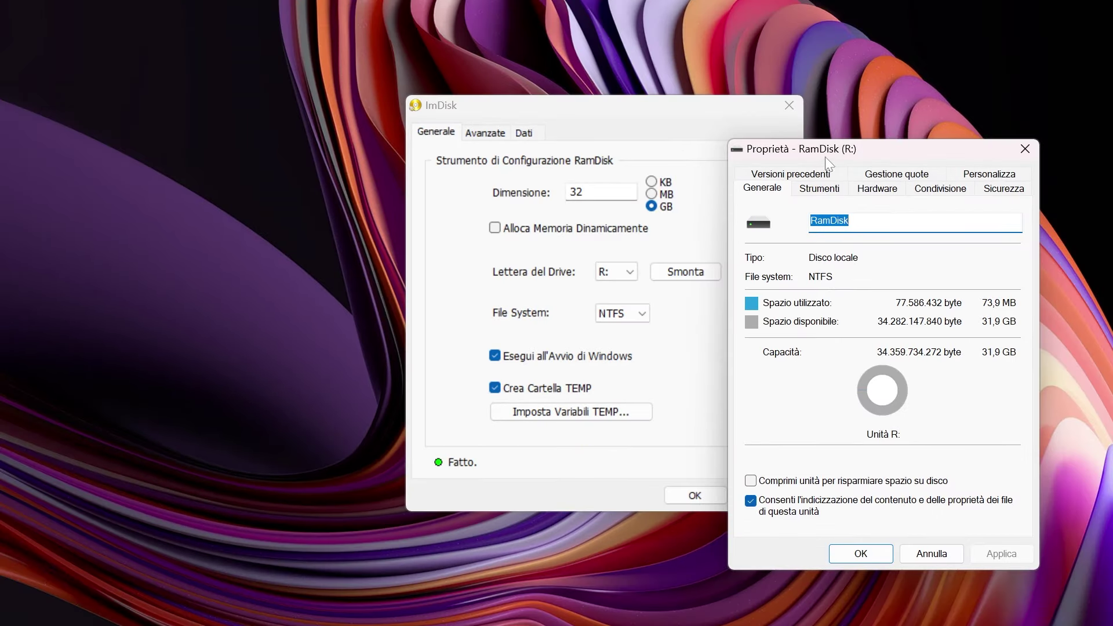
- Switch to Task Manager and check the memory usage against the RAM disk's dynamic allocation setting
left_click(840, 625)
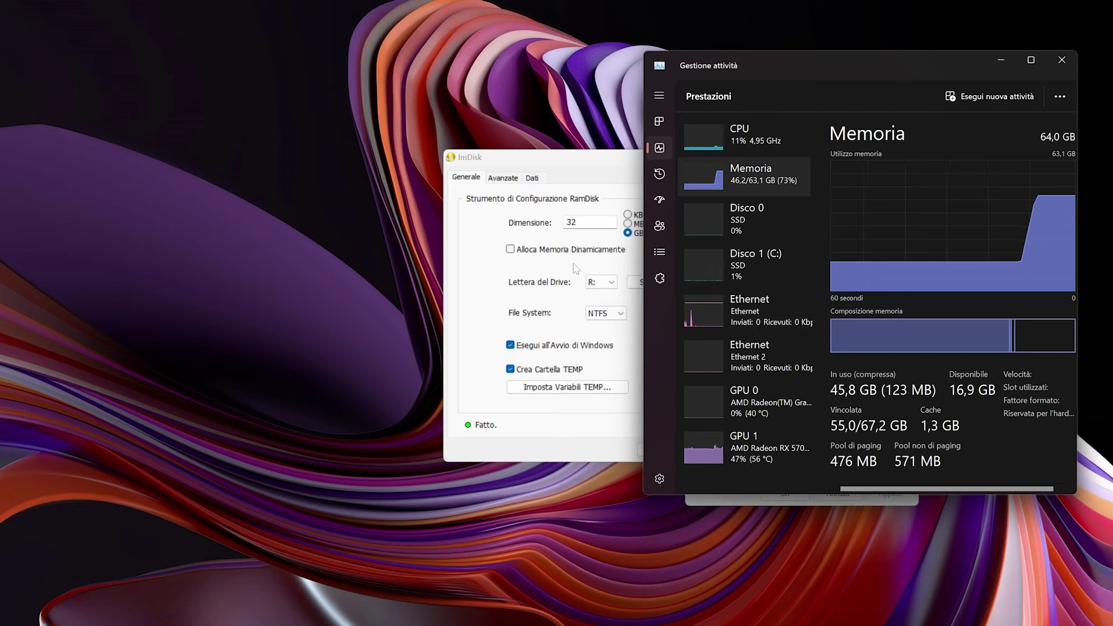
mouse_move(551, 257)
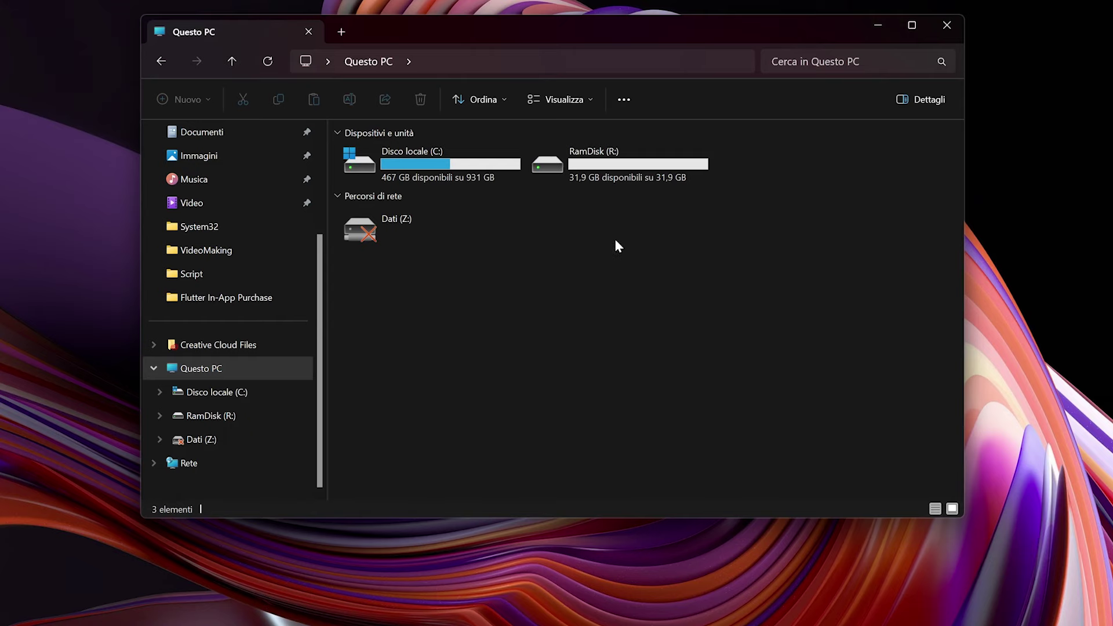
- Inspect the contents of RamDisk (R:) and its Temp folder, returning to the drive's root
mouse_move(625, 174)
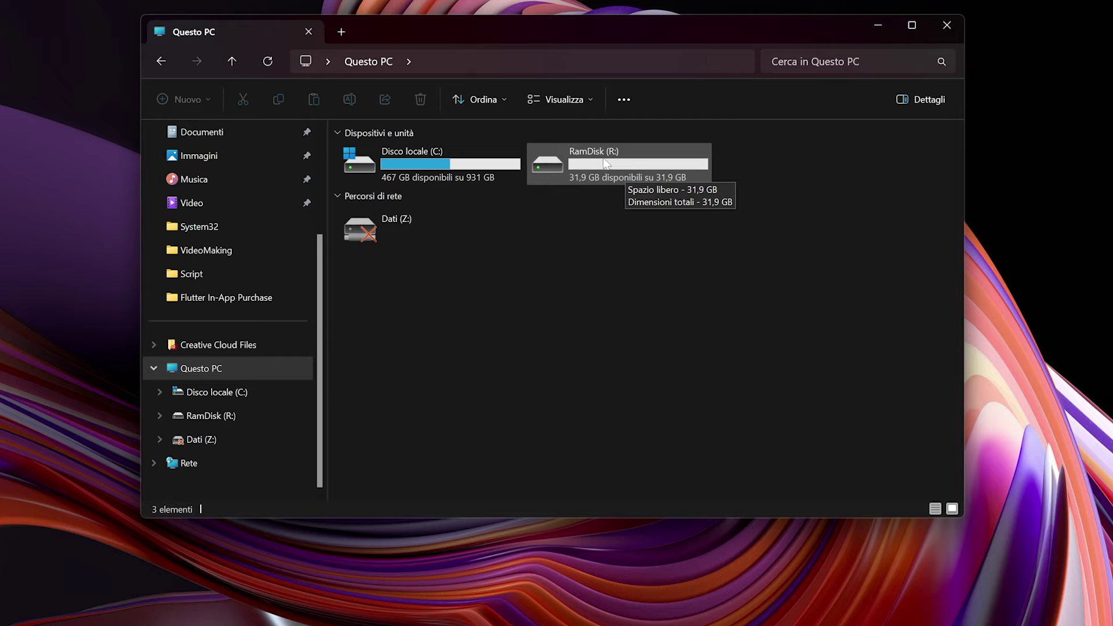
double_click(606, 164)
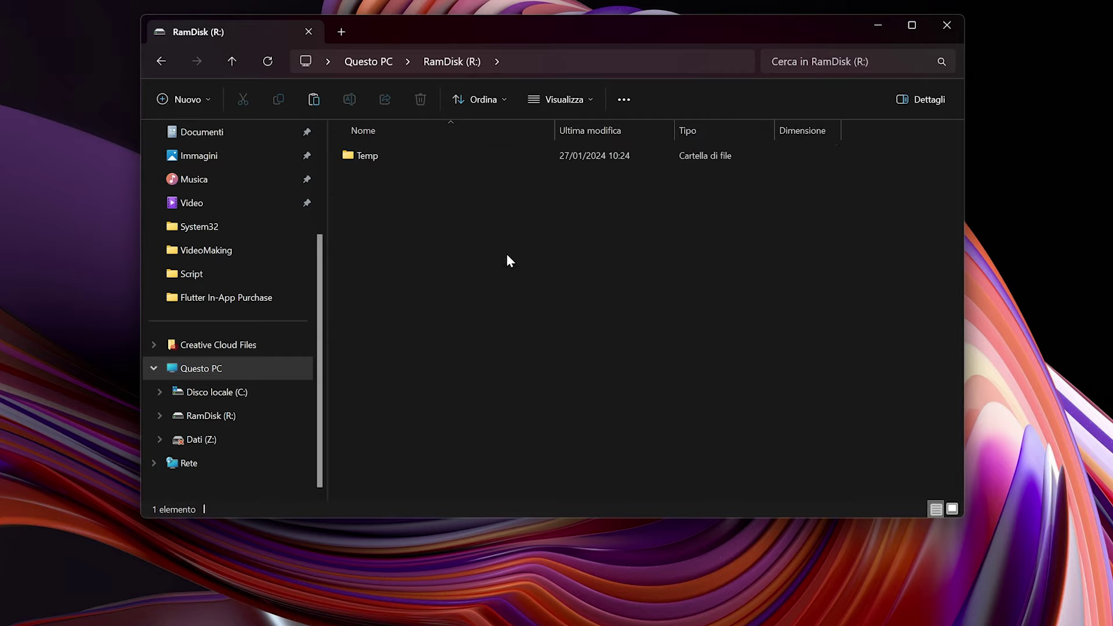
double_click(368, 156)
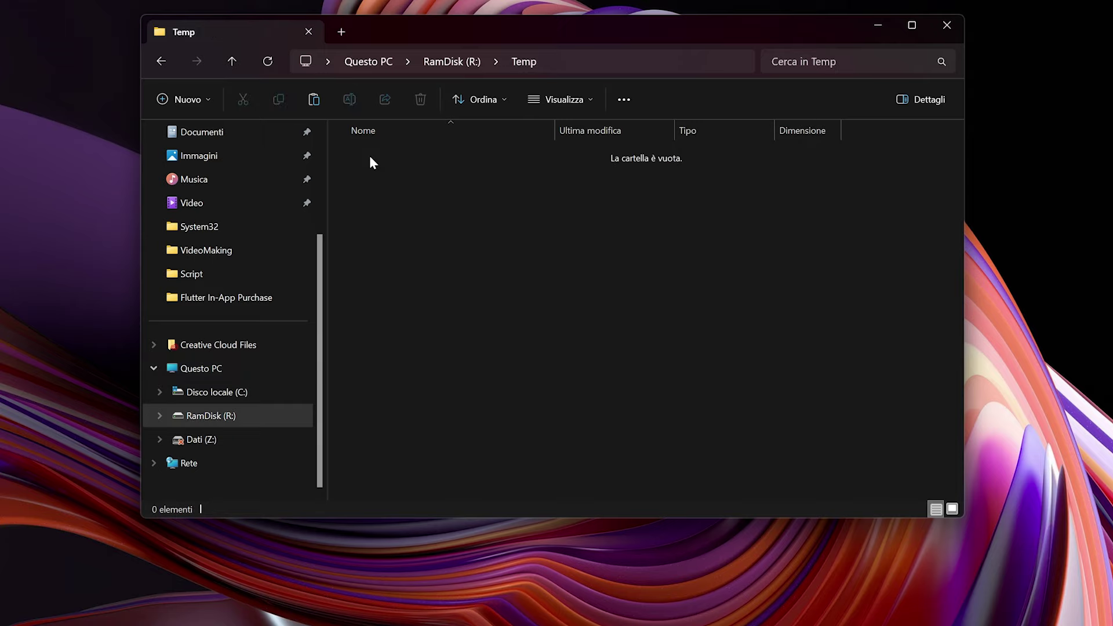
key("alt+Left")
left_click(471, 268)
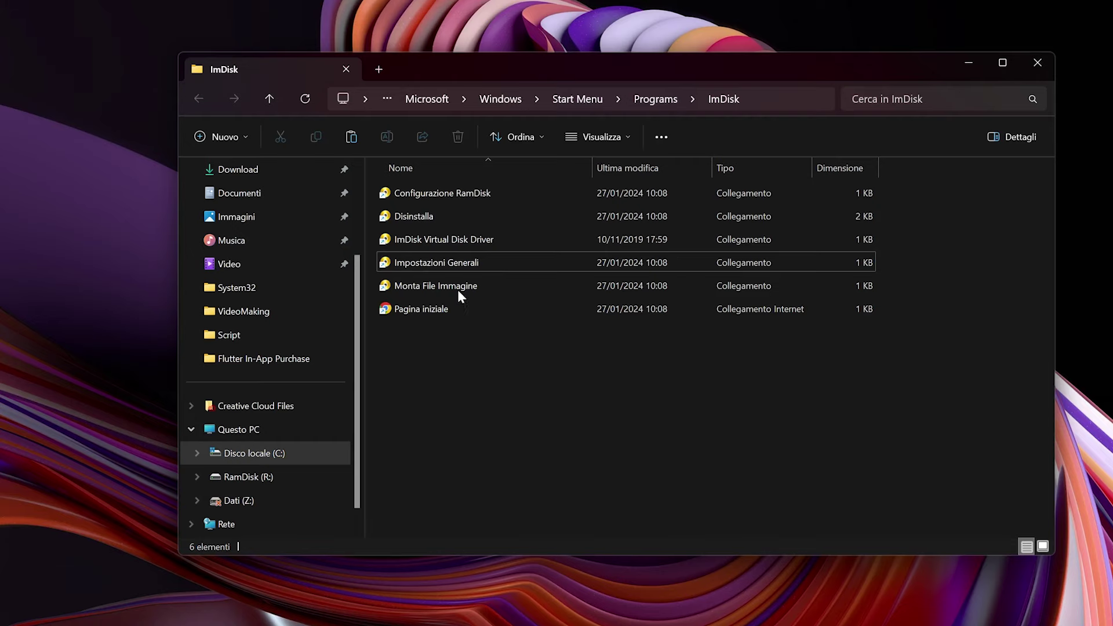
- Review the ImDisk options in Impostazioni Generali and close the dialog without changing anything
left_click(462, 266)
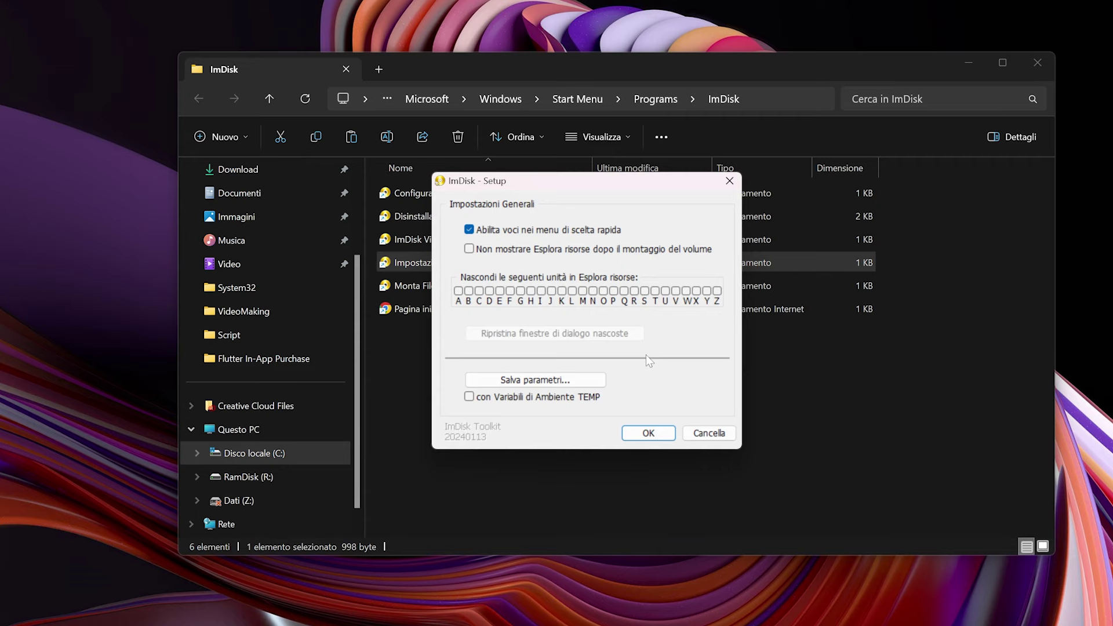
left_click(729, 181)
left_click(496, 361)
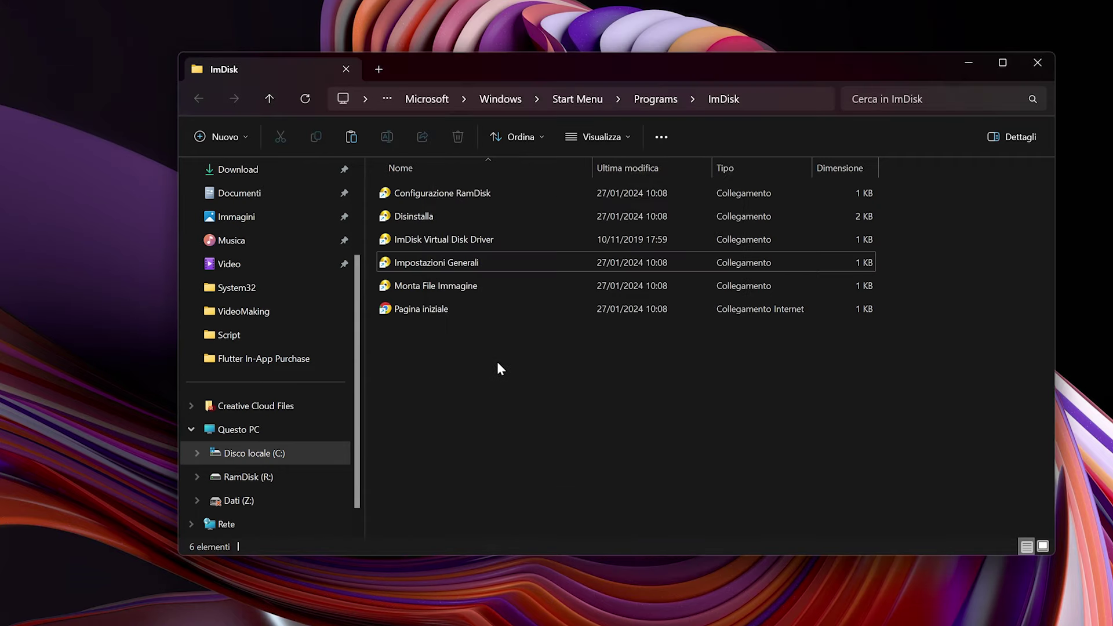
- Open Monta File Immagine from the ImDisk folder and move its dialog aside to review the mounting options
double_click(470, 287)
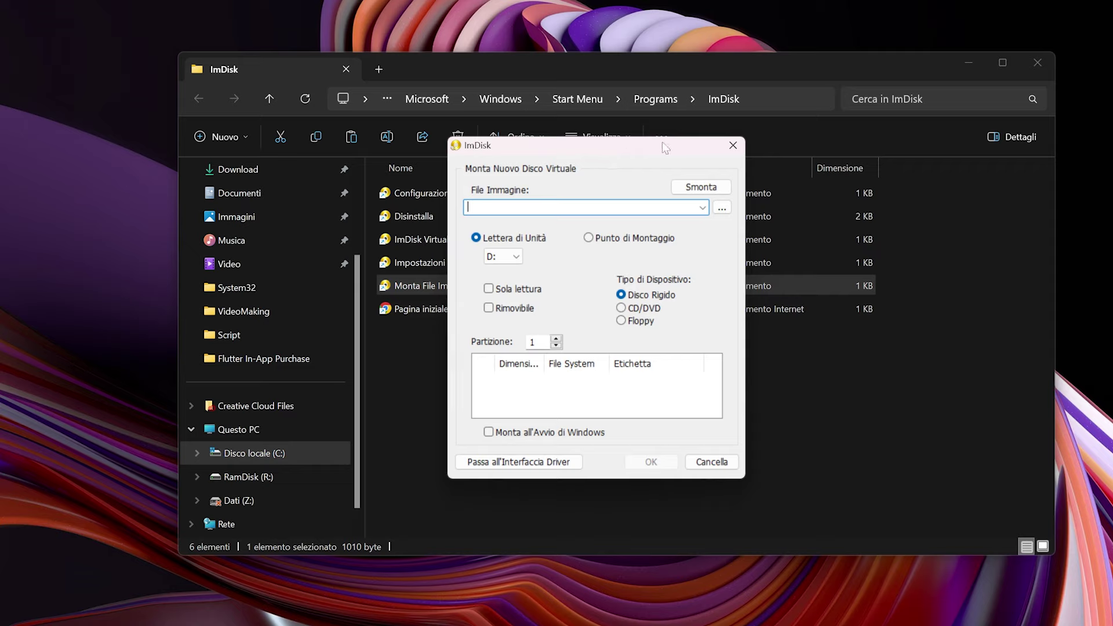
left_click_drag(662, 142, 843, 141)
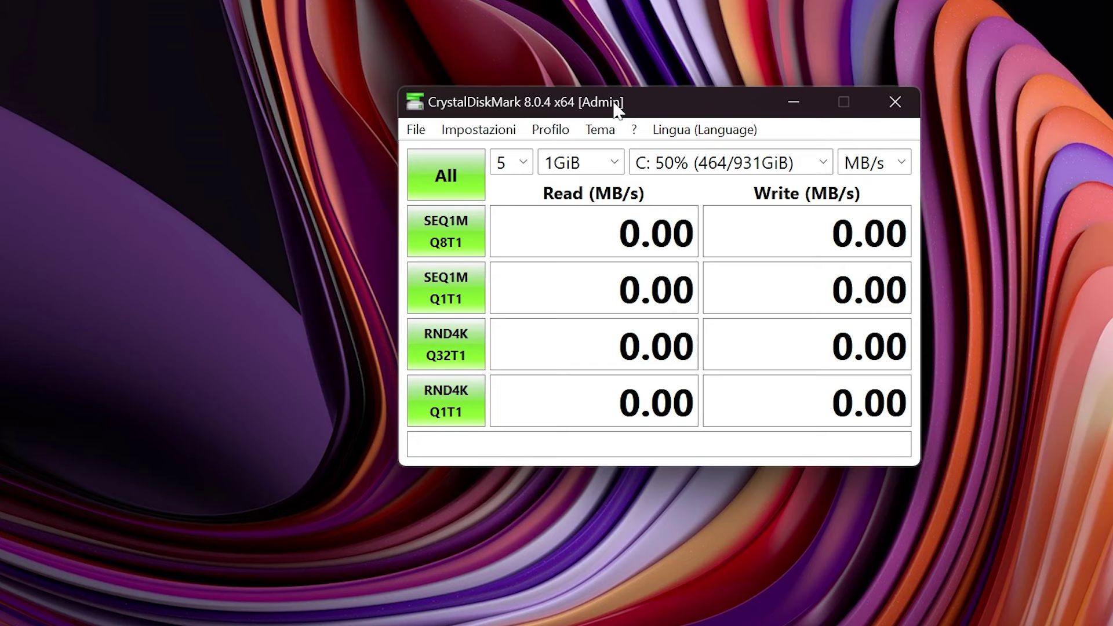
- In CrystalDiskMark, choose drive R: as the test target and compare its benchmark results with those of drive C:
left_click(760, 163)
left_click(750, 213)
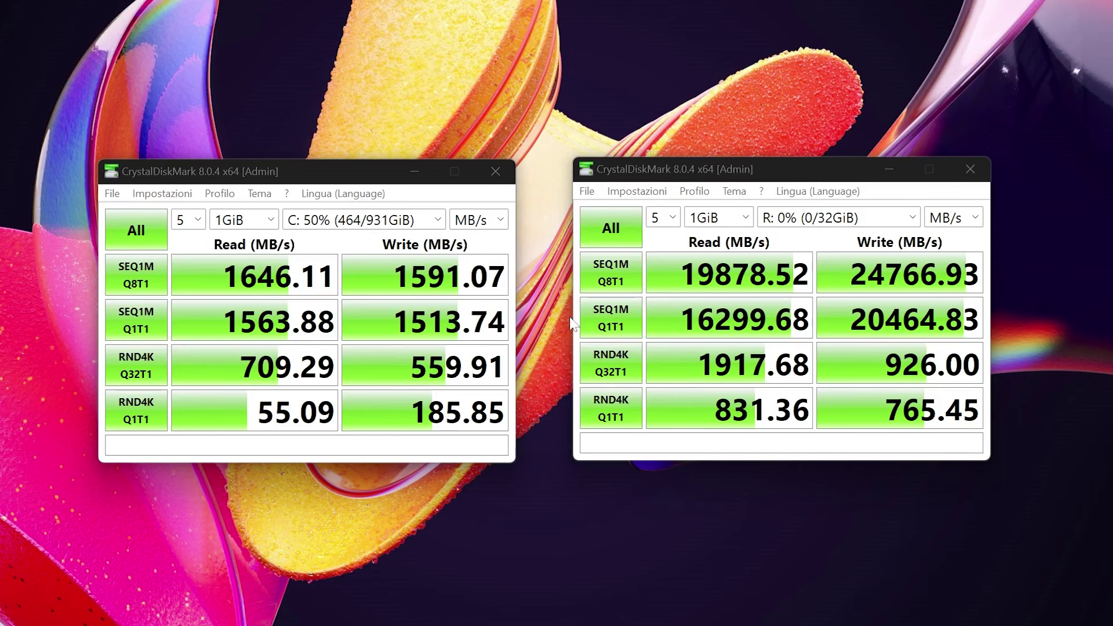
left_click(769, 178)
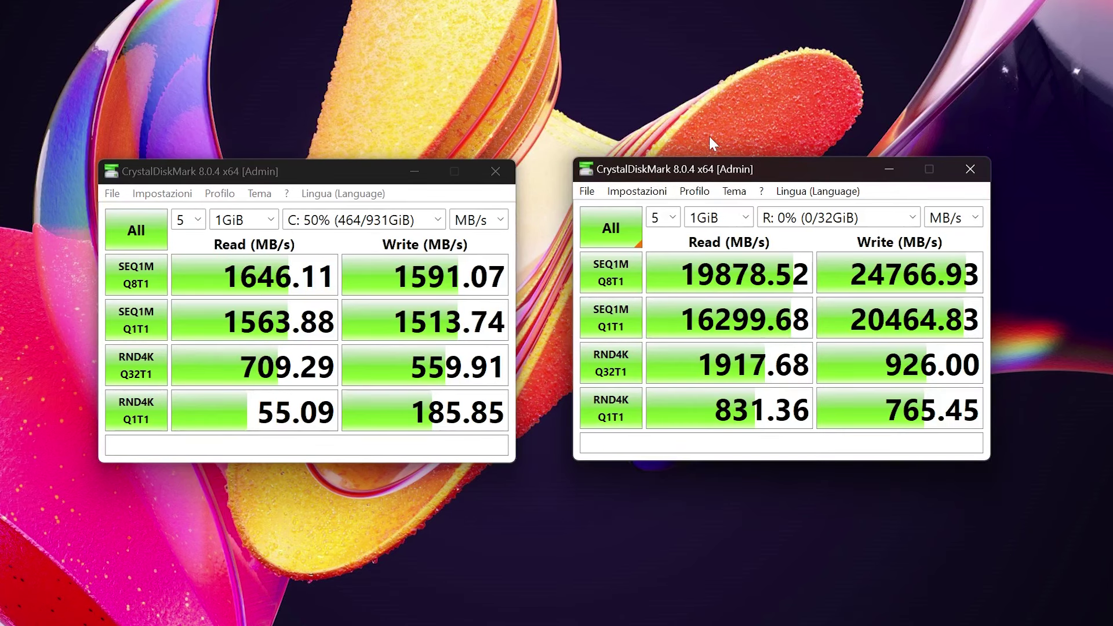